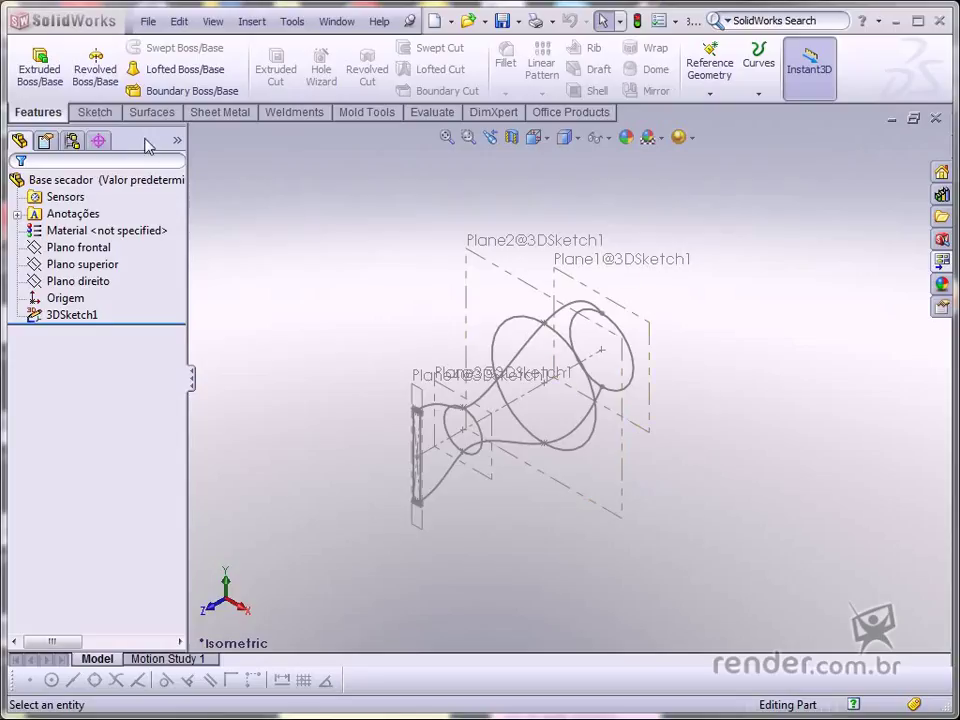
- Start a Lofted Boss/Base with the circles on Plane1 and Plane2 as the first two closed-loop profiles
left_click(150, 72)
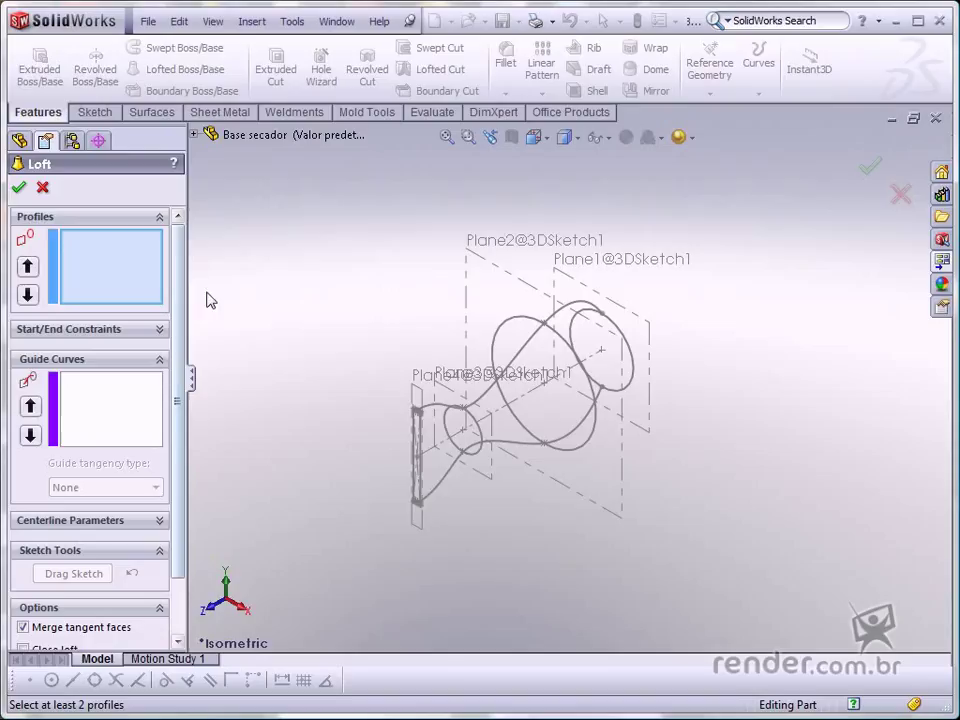
left_click(633, 357)
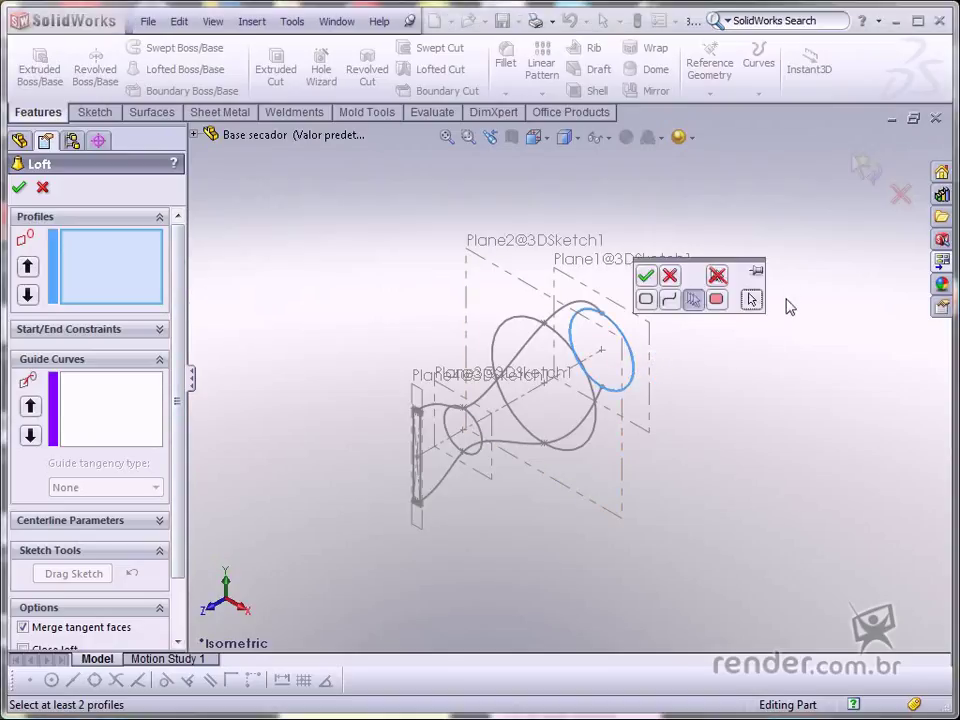
left_click(647, 300)
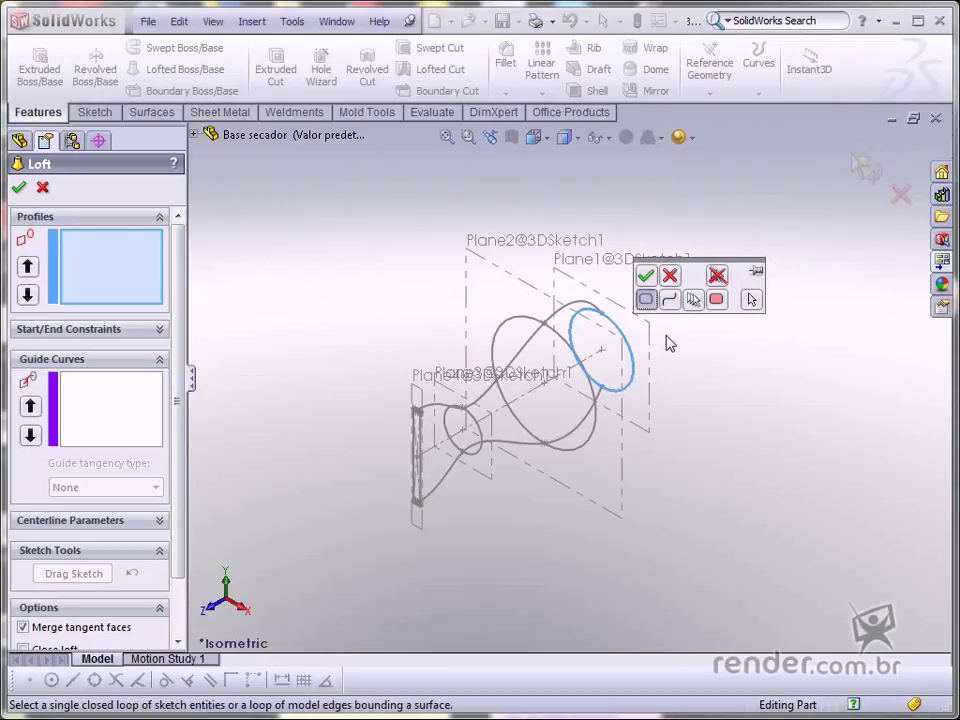
left_click(645, 276)
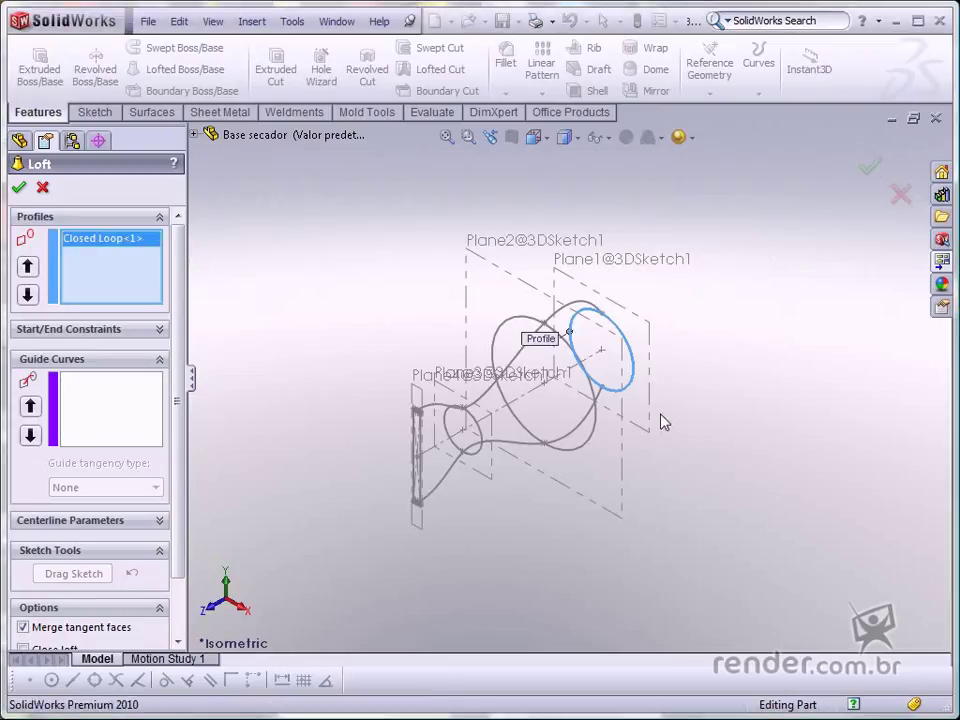
left_click(600, 448)
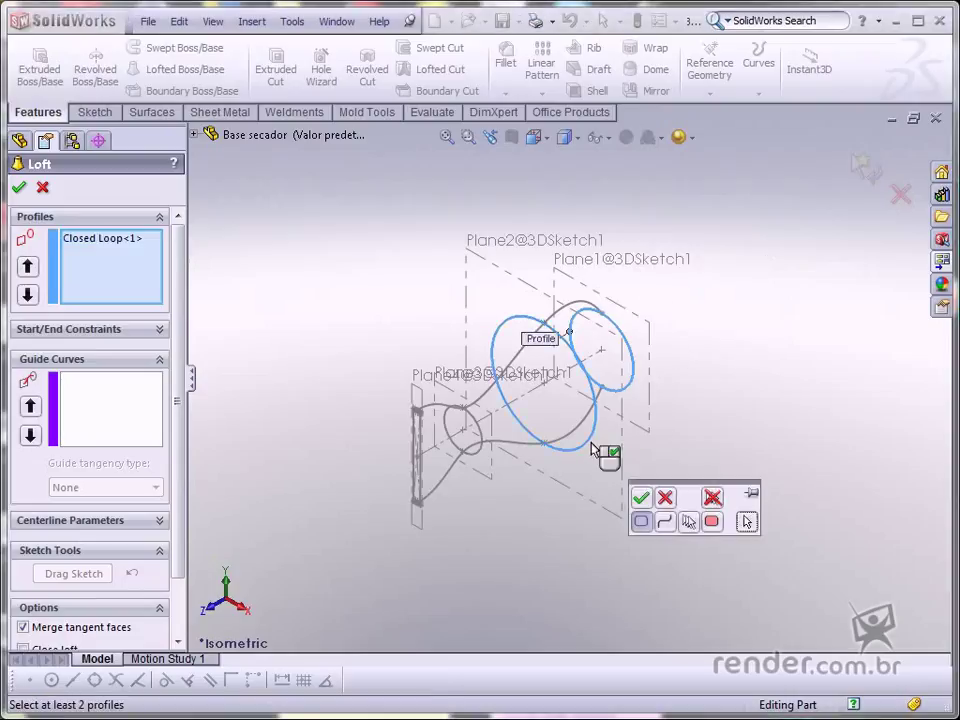
left_click(639, 500)
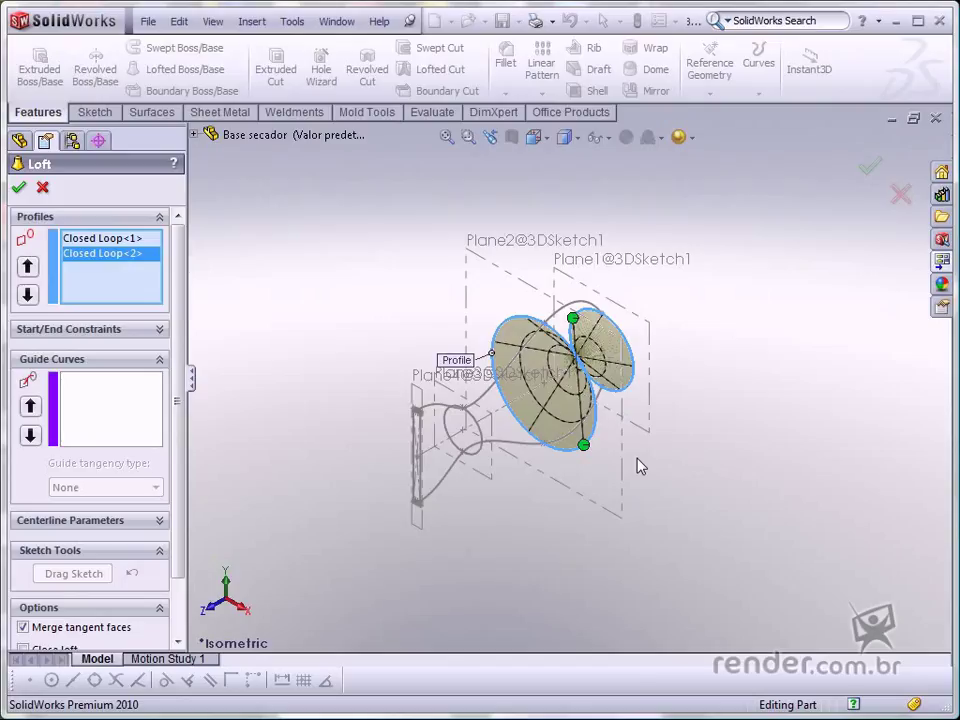
- Add the small circle on Plane3 and the narrow rectangle on Plane4 as the third and fourth closed-loop loft profiles
left_click(477, 437)
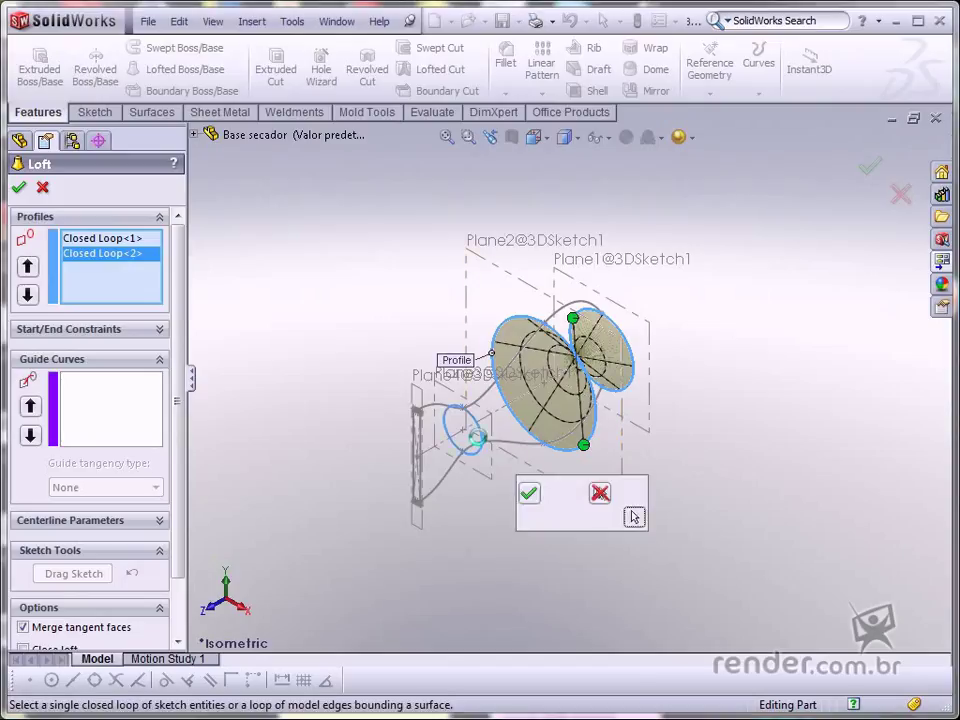
left_click(529, 492)
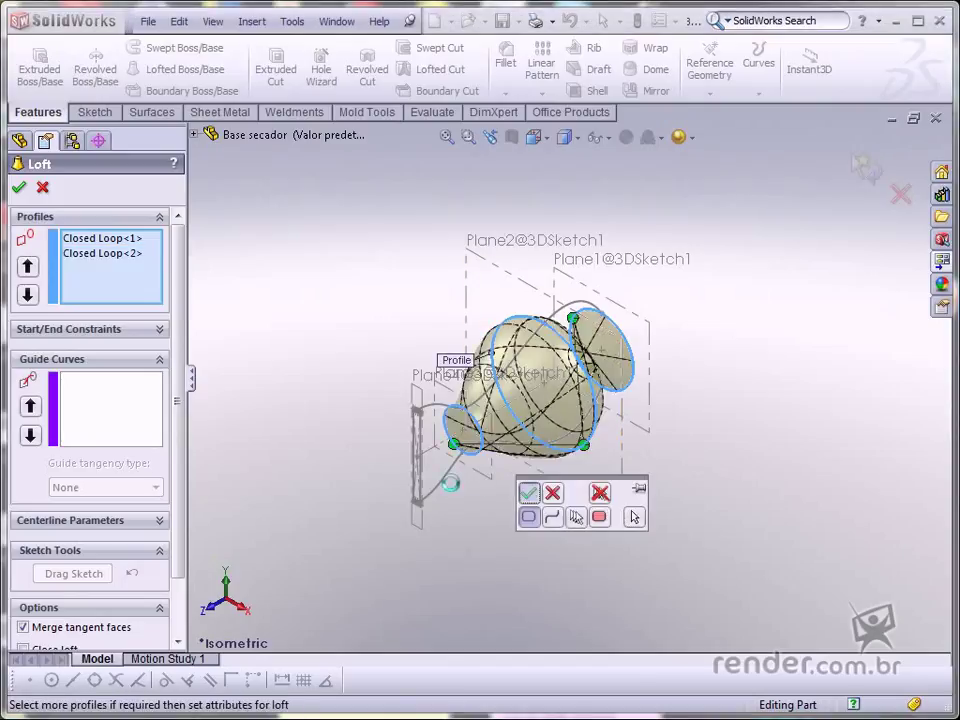
scroll(443, 488, "down", 5)
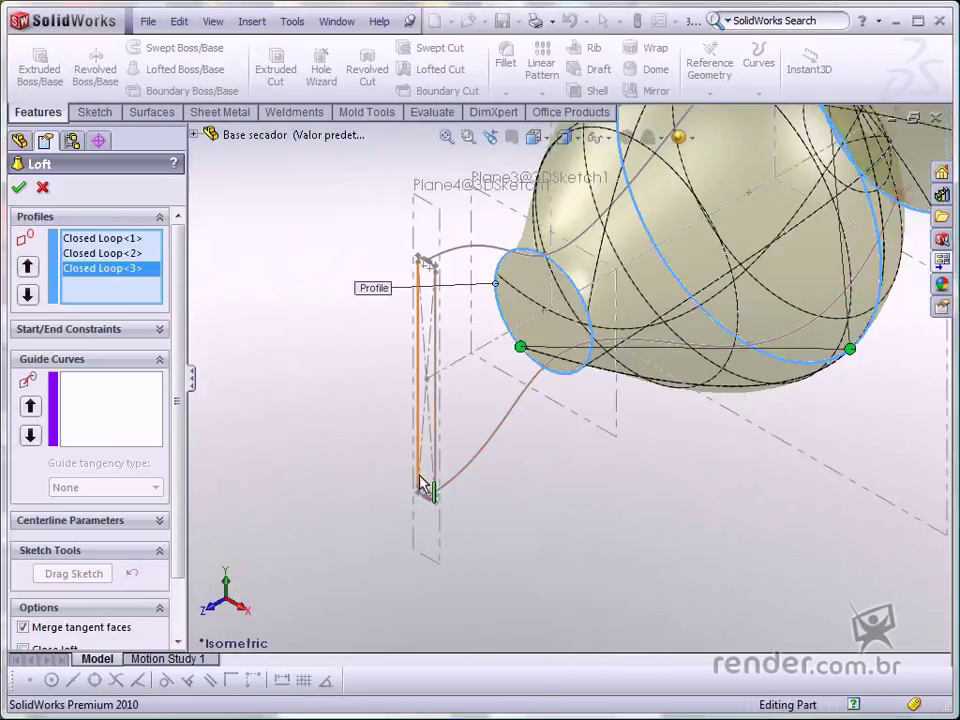
left_click(422, 487)
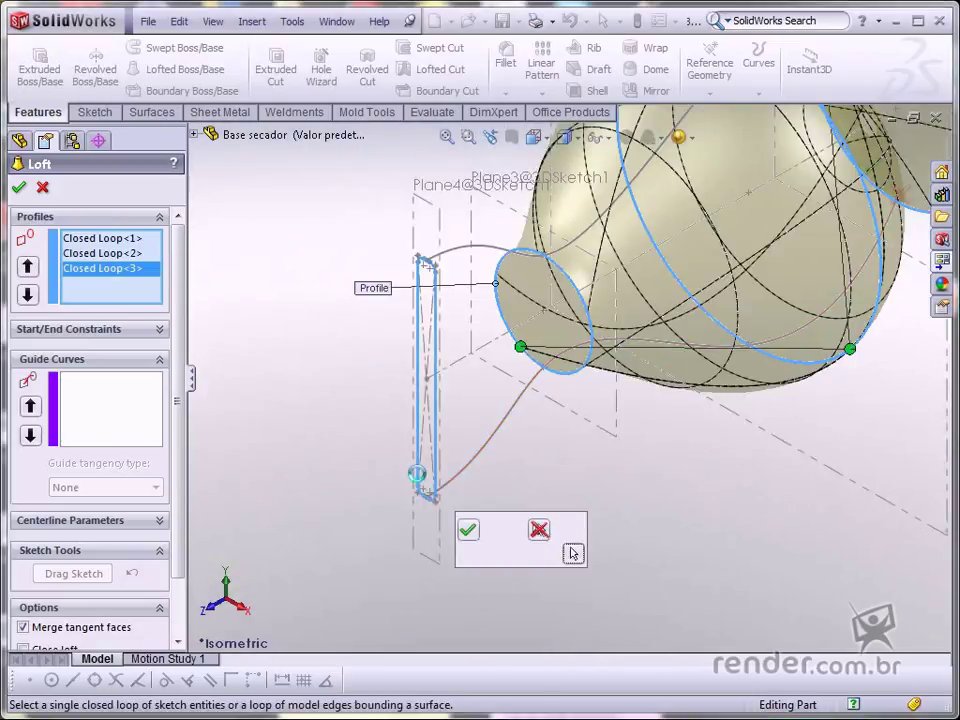
left_click(468, 530)
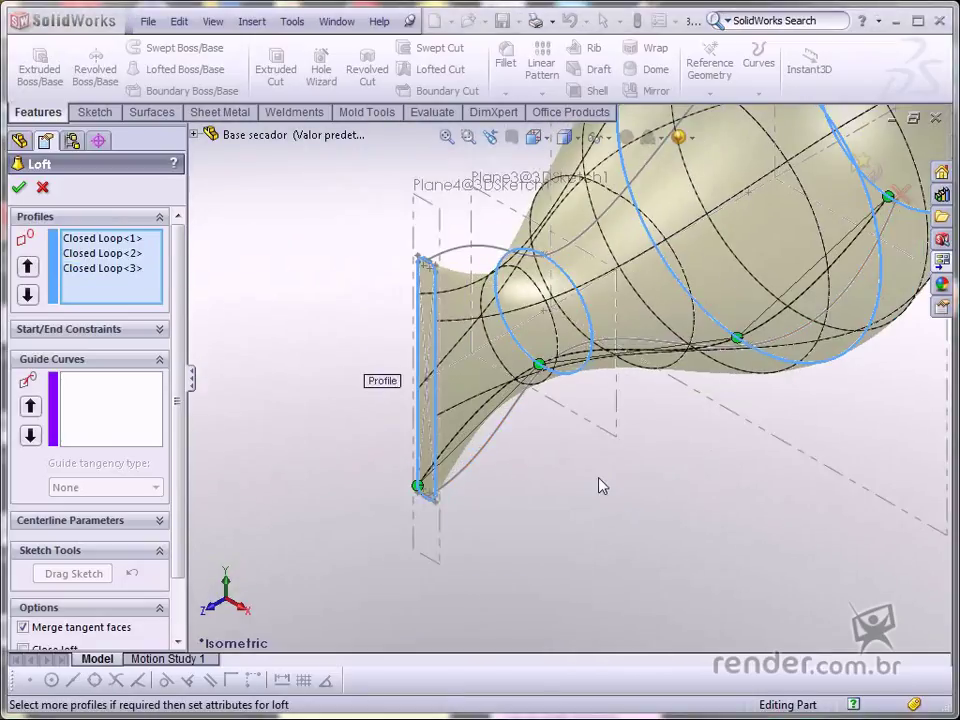
- Add the upper spline to the loft as an open-loop guide curve
scroll(602, 486, "up", 3)
key("ctrl+4")
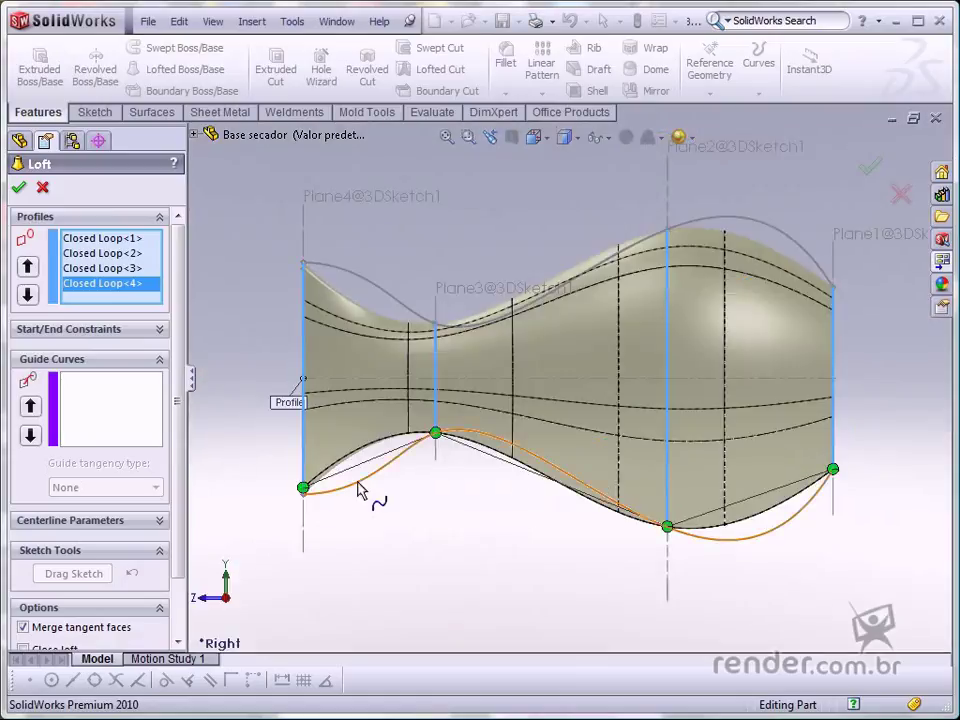
left_click(155, 432)
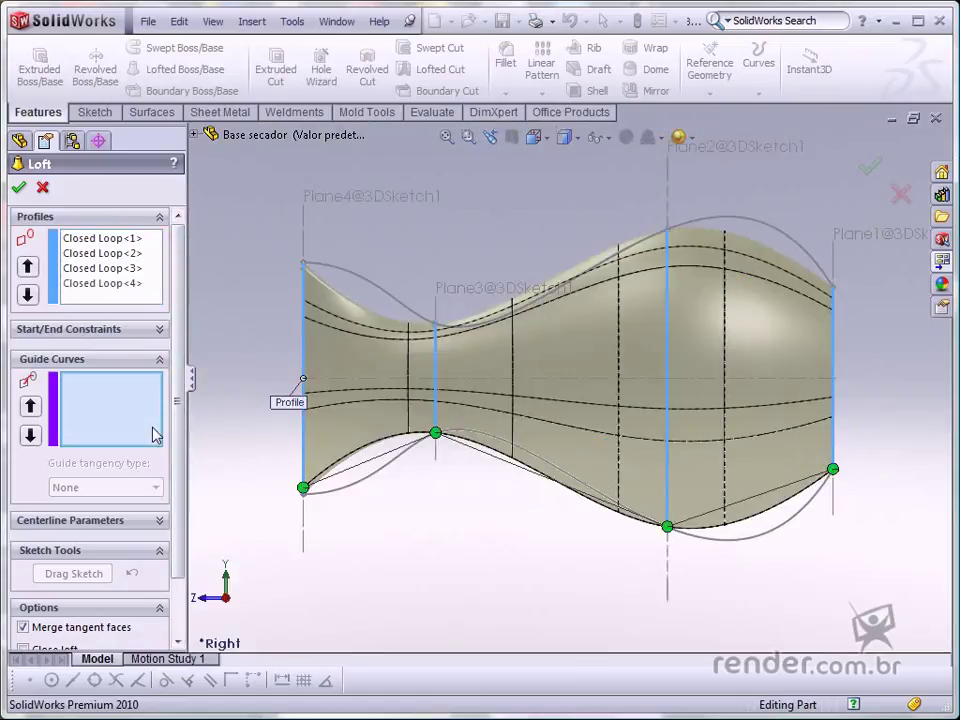
left_click(397, 300)
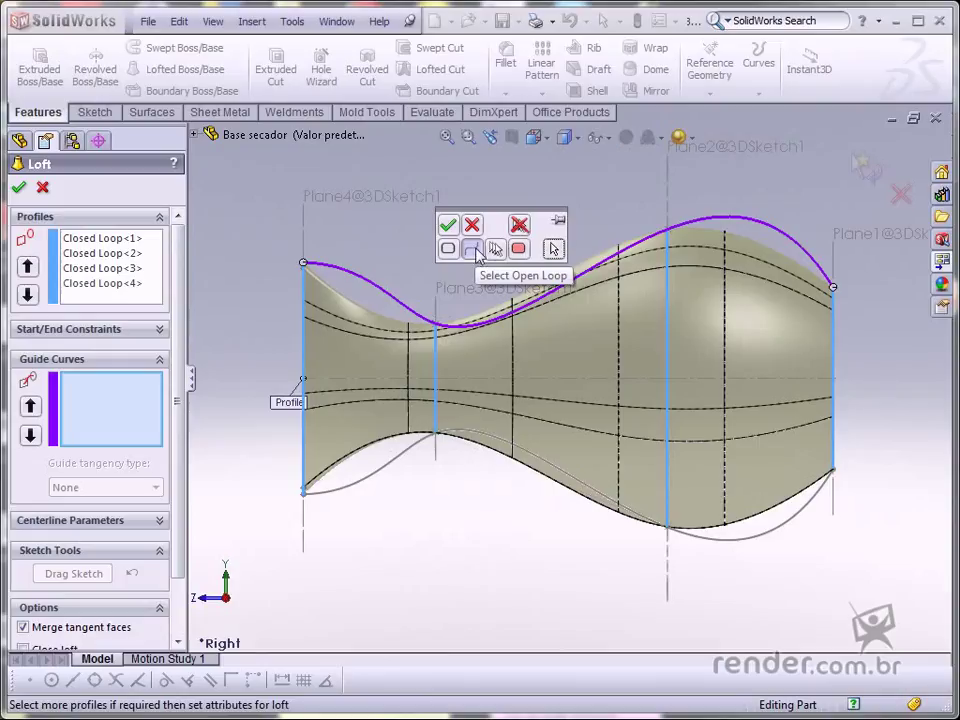
left_click(477, 250)
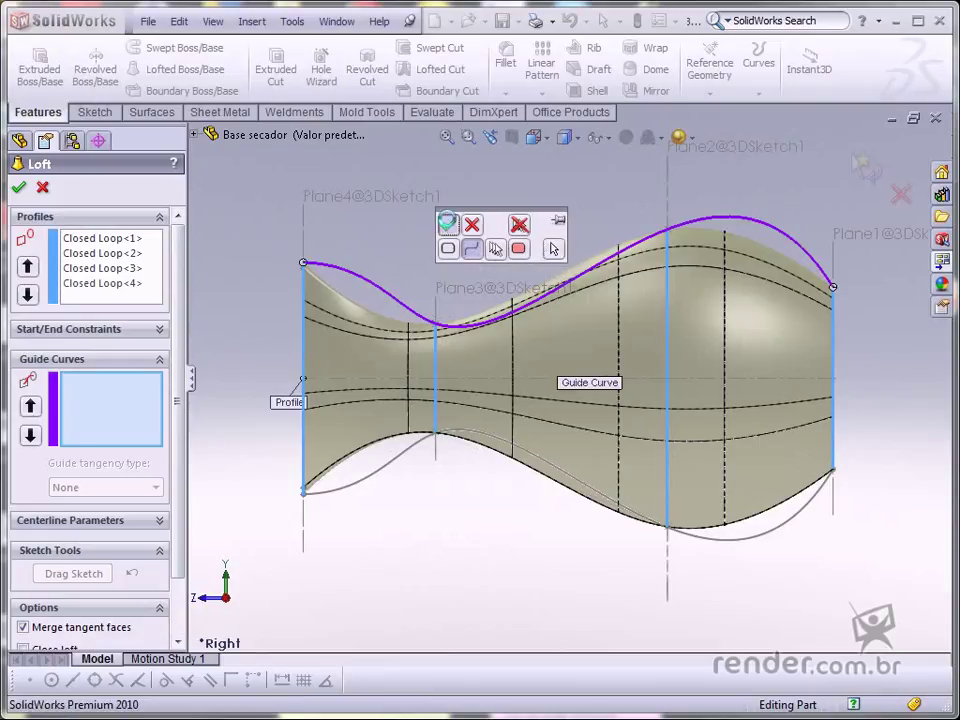
left_click(447, 222)
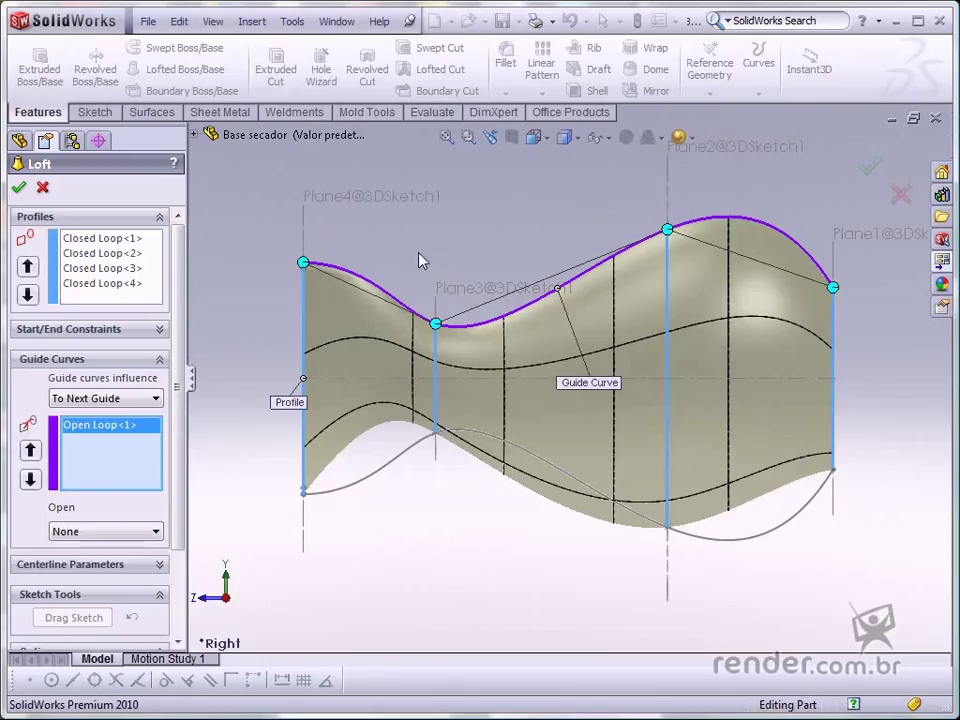
- Add the lower spline as the second open-loop guide curve and complete the loft
left_click(379, 463)
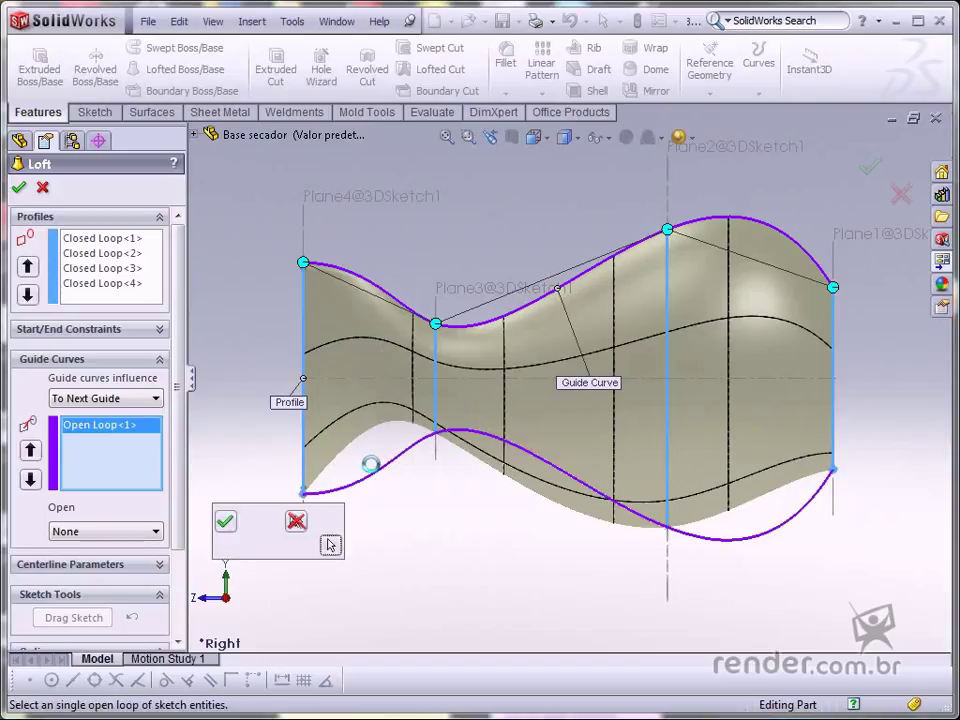
left_click(225, 520)
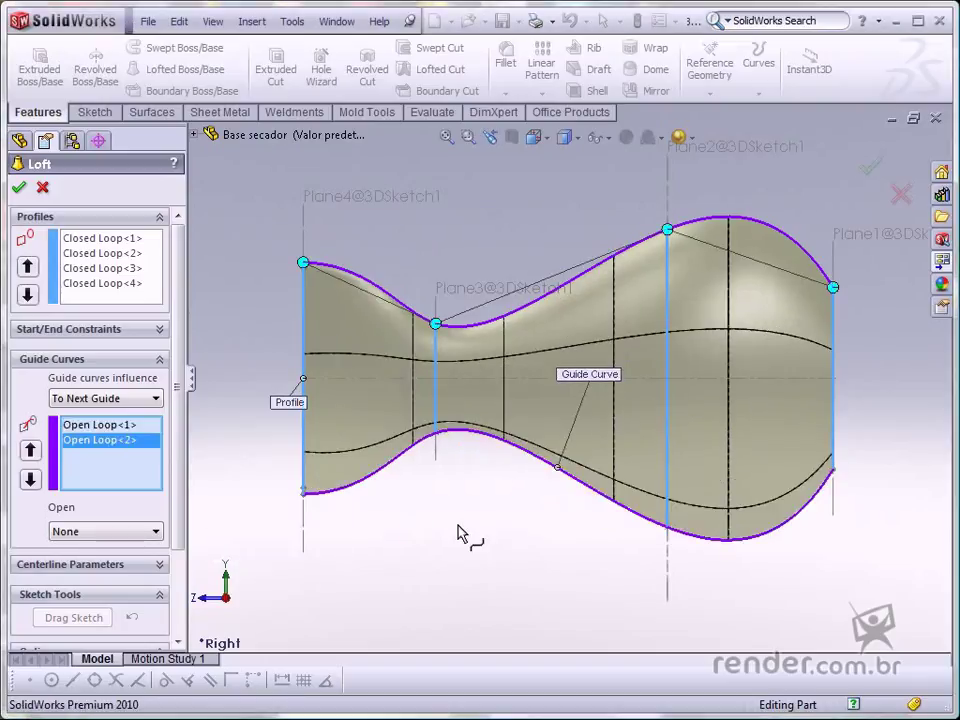
key("ctrl+7")
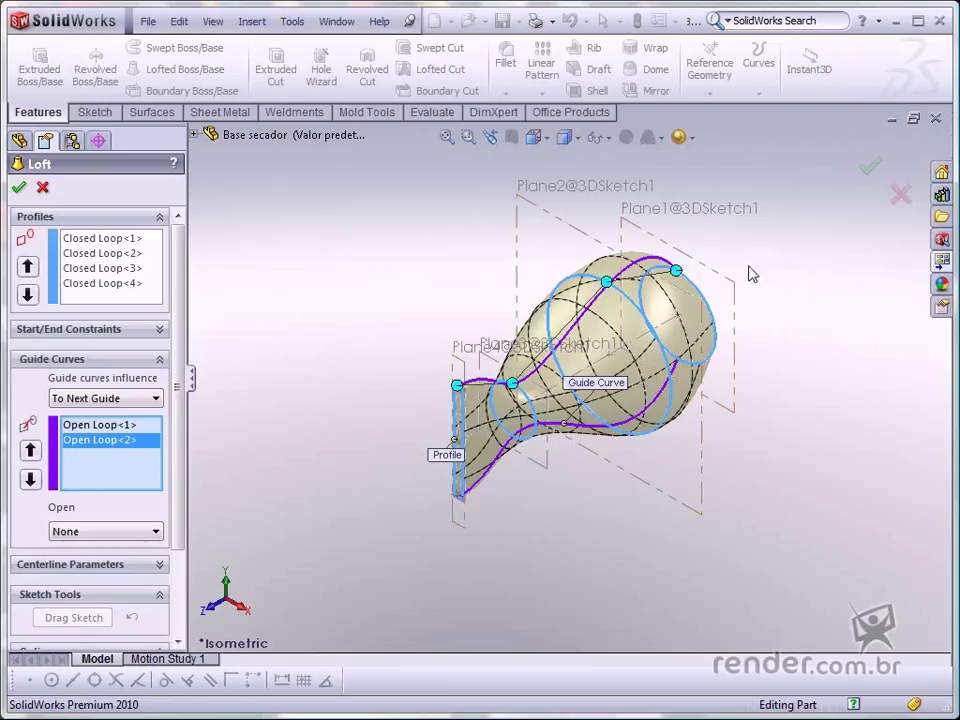
left_click(867, 167)
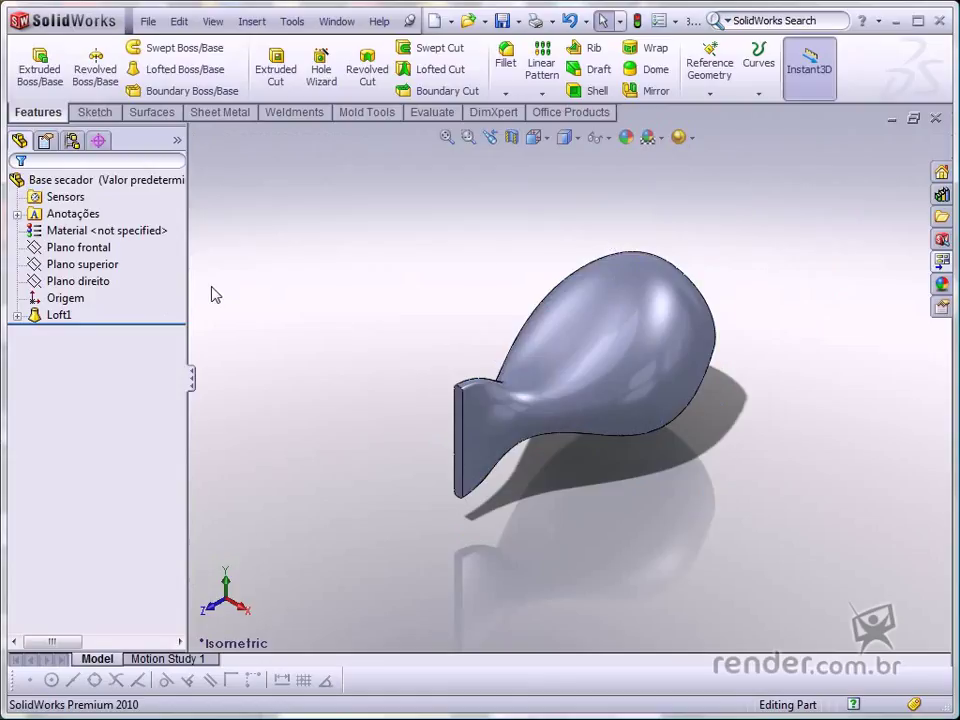
- Create a reference plane offset 60 mm below Plano superior, with its direction flipped
left_click(112, 266)
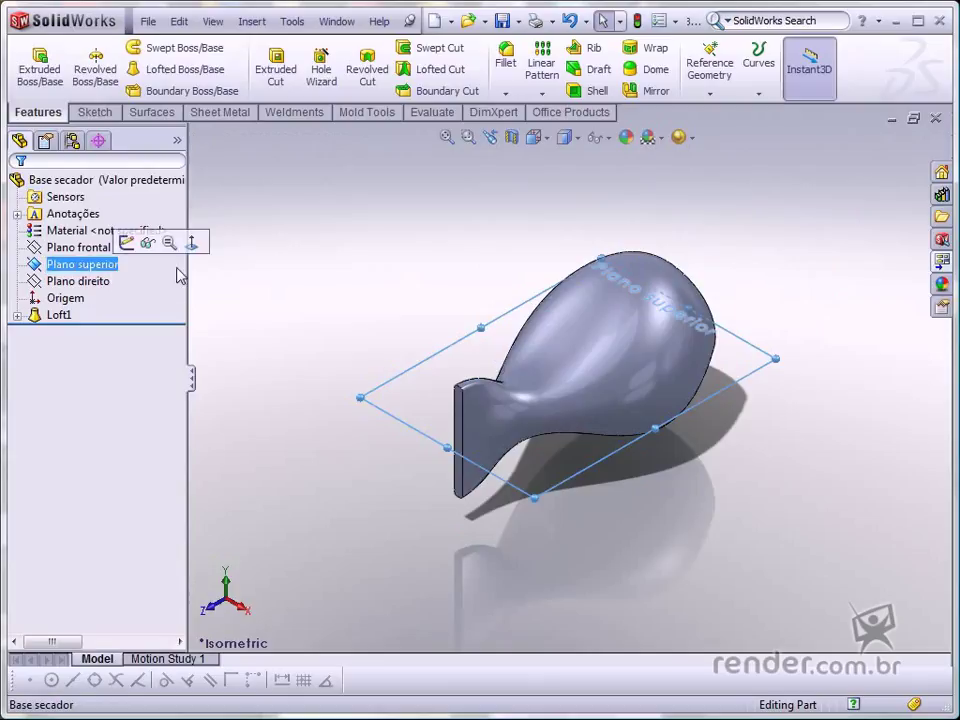
left_click(709, 93)
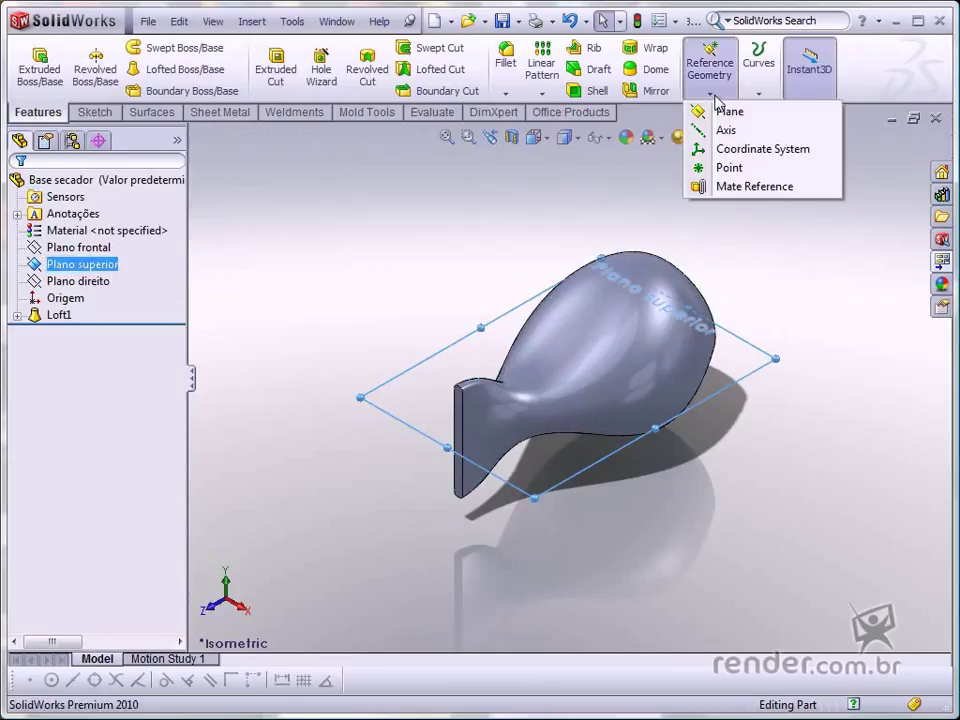
left_click(722, 113)
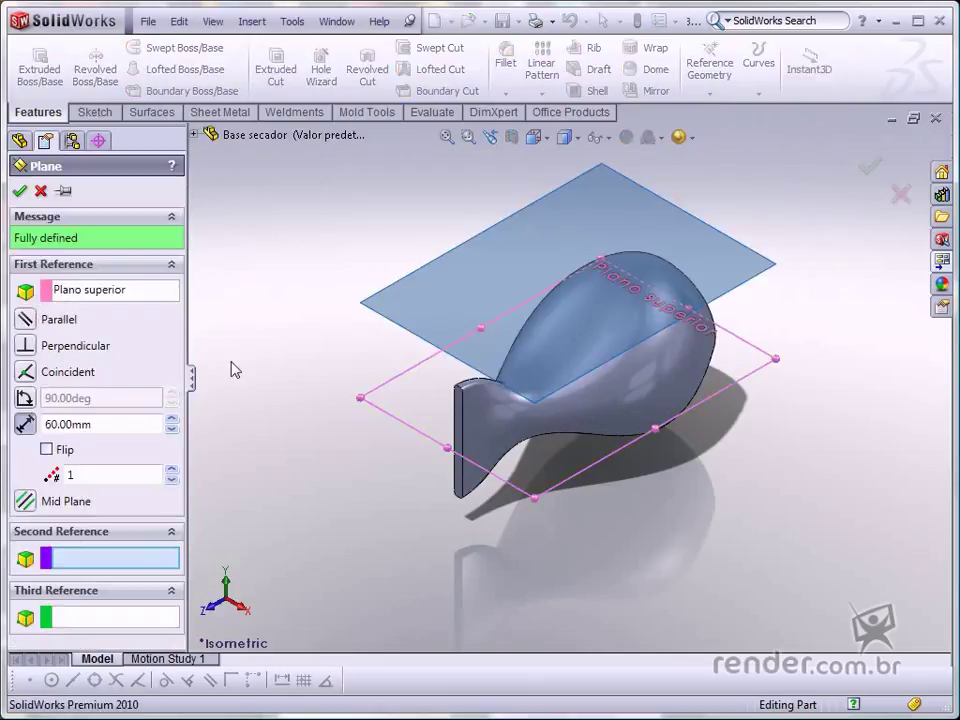
left_click(46, 450)
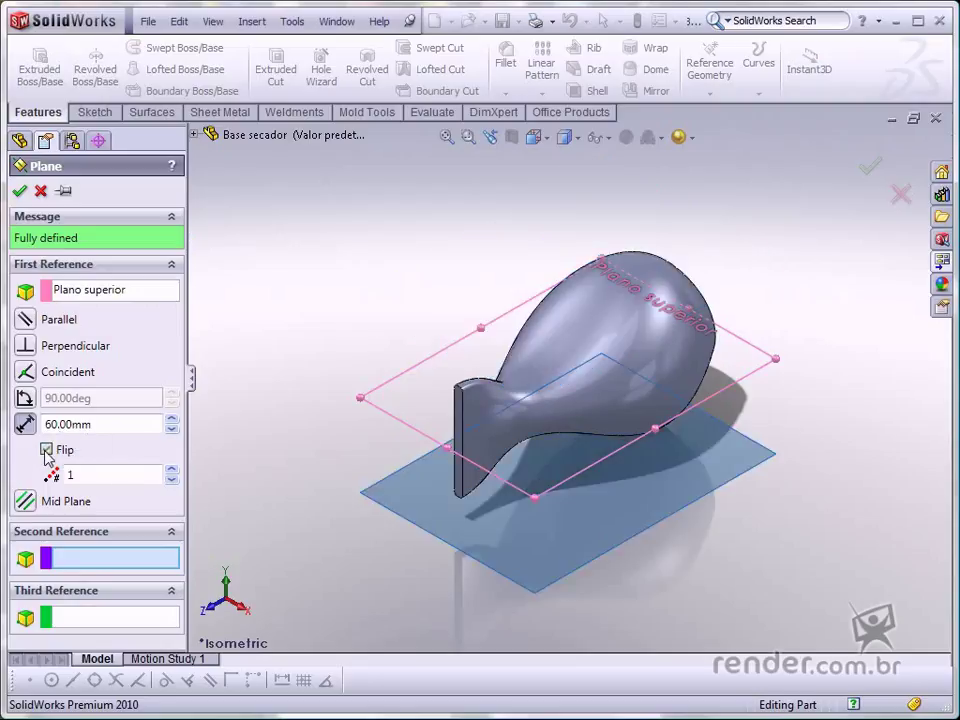
left_click(20, 192)
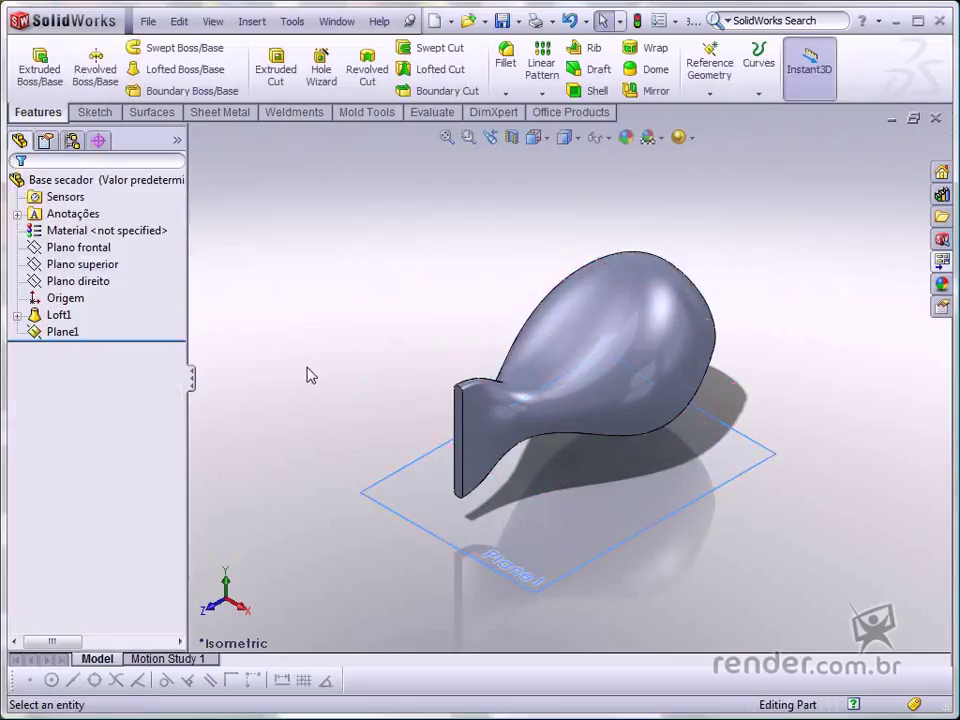
- Sketch an ellipse centred on the origin on Plane1, about 24 mm semi-axis along the body and 10.7 mm across it
left_click(382, 482)
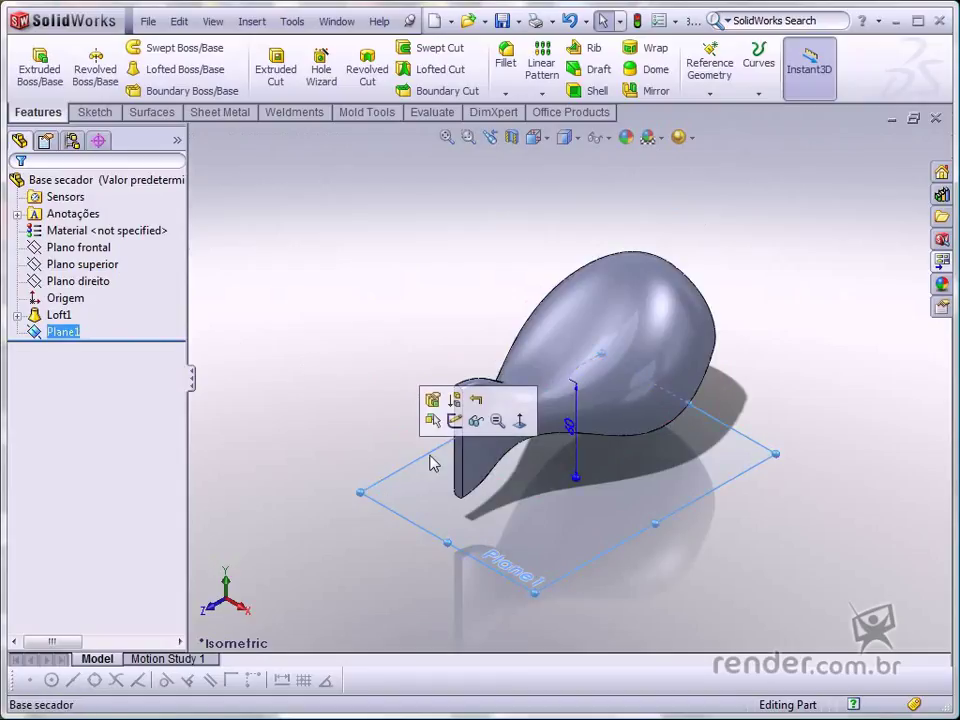
left_click(455, 420)
key("space")
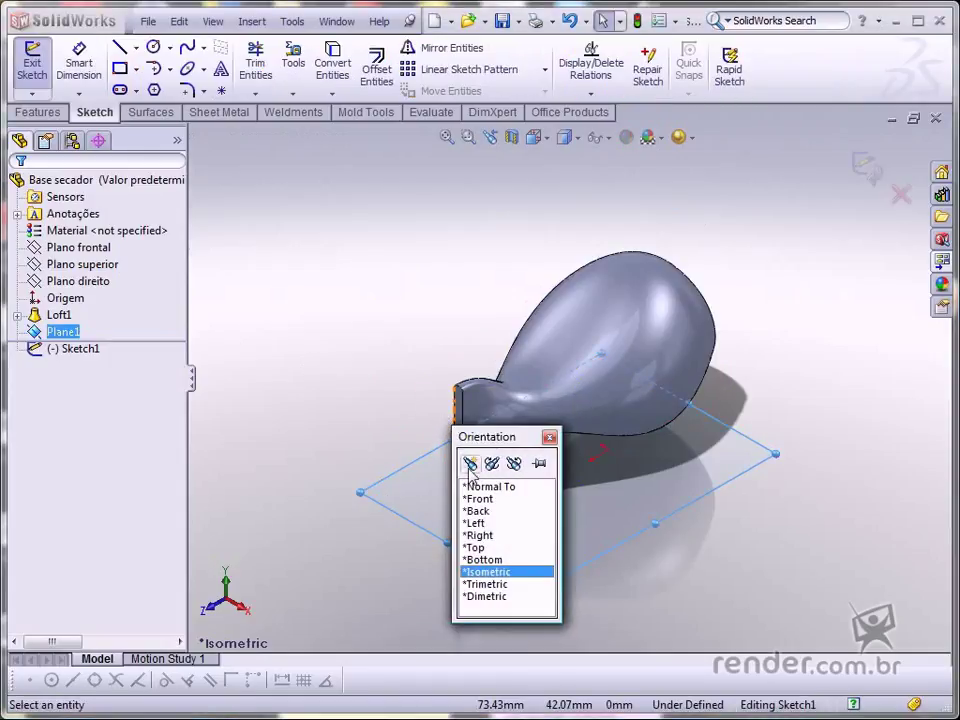
left_click(475, 547)
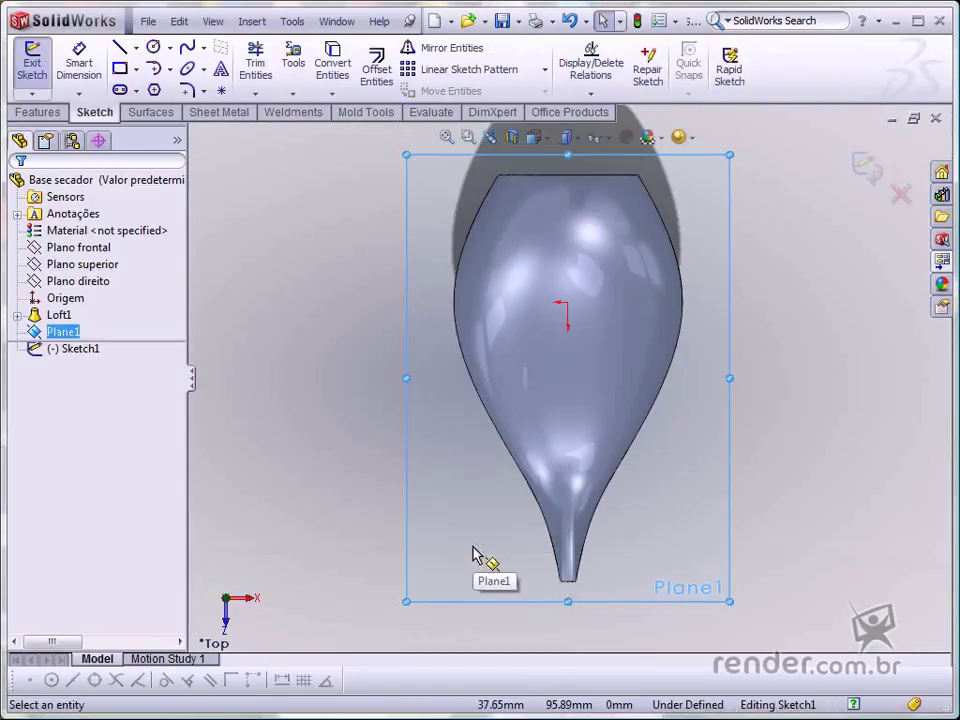
left_click(188, 70)
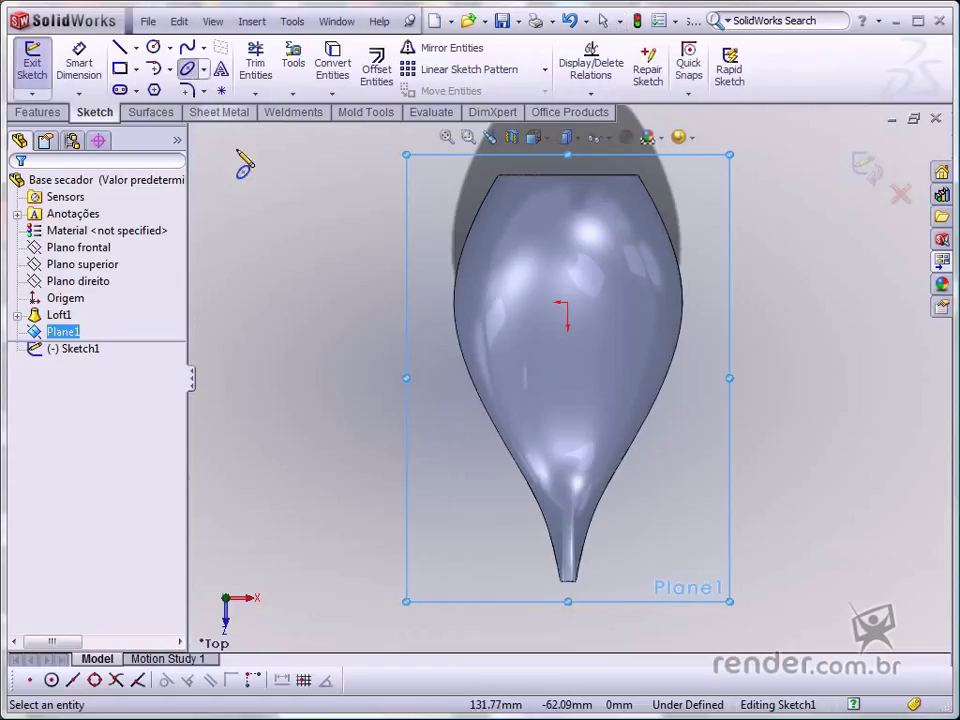
left_click(566, 303)
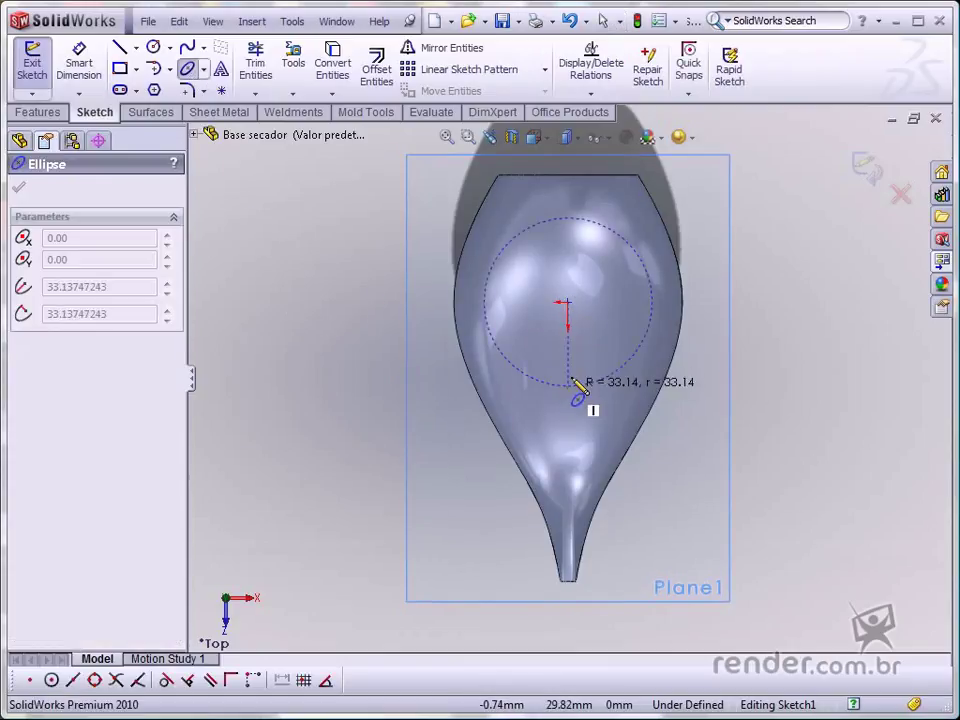
left_click(568, 365)
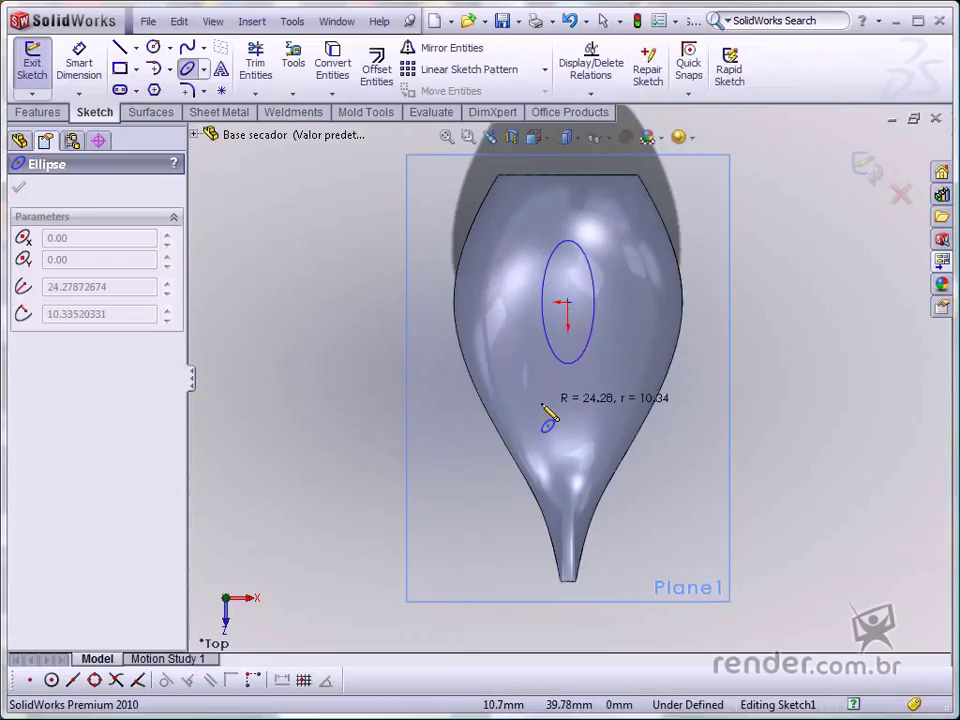
left_click(549, 416)
key("Escape")
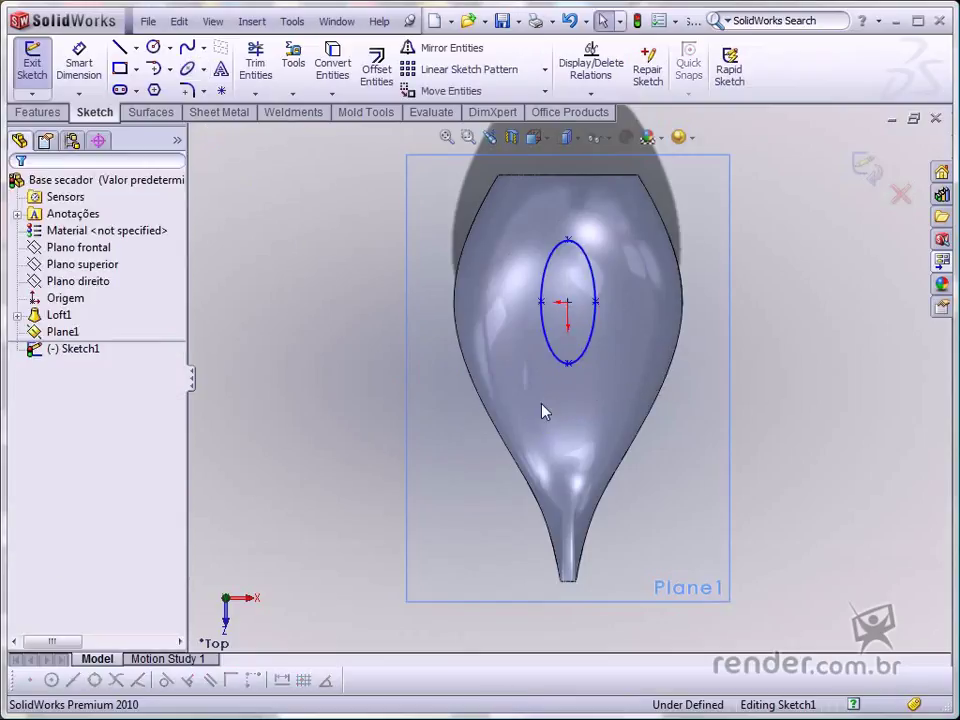
- Dimension the ellipse's semi-axis across the body, from the origin to its side point, at 22 mm
key("s")
left_click(773, 389)
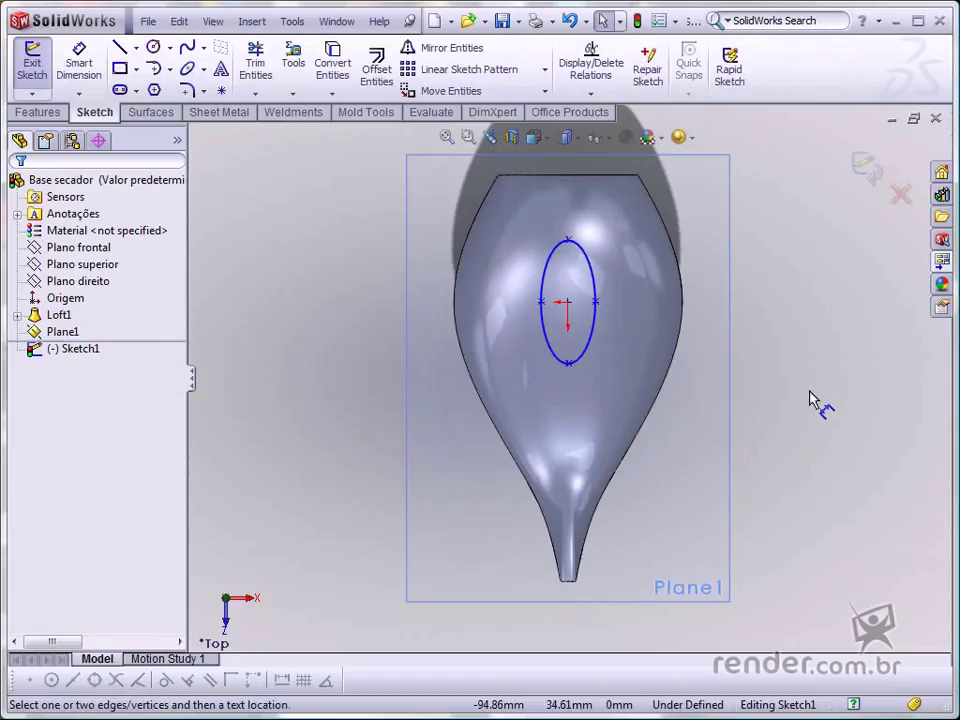
left_click(596, 302)
left_click(568, 303)
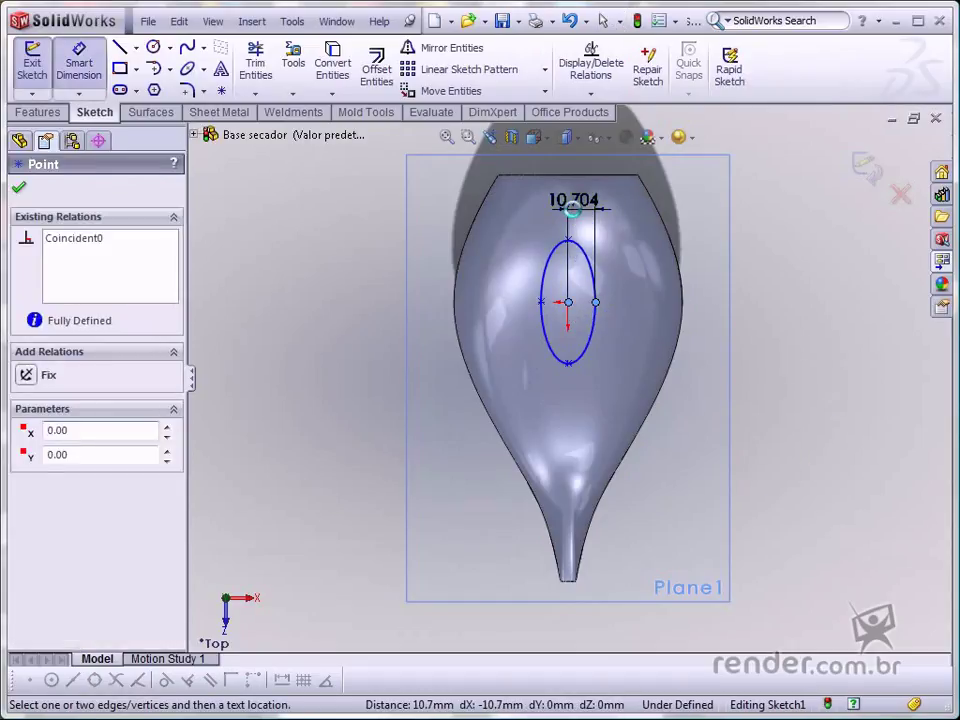
left_click(572, 208)
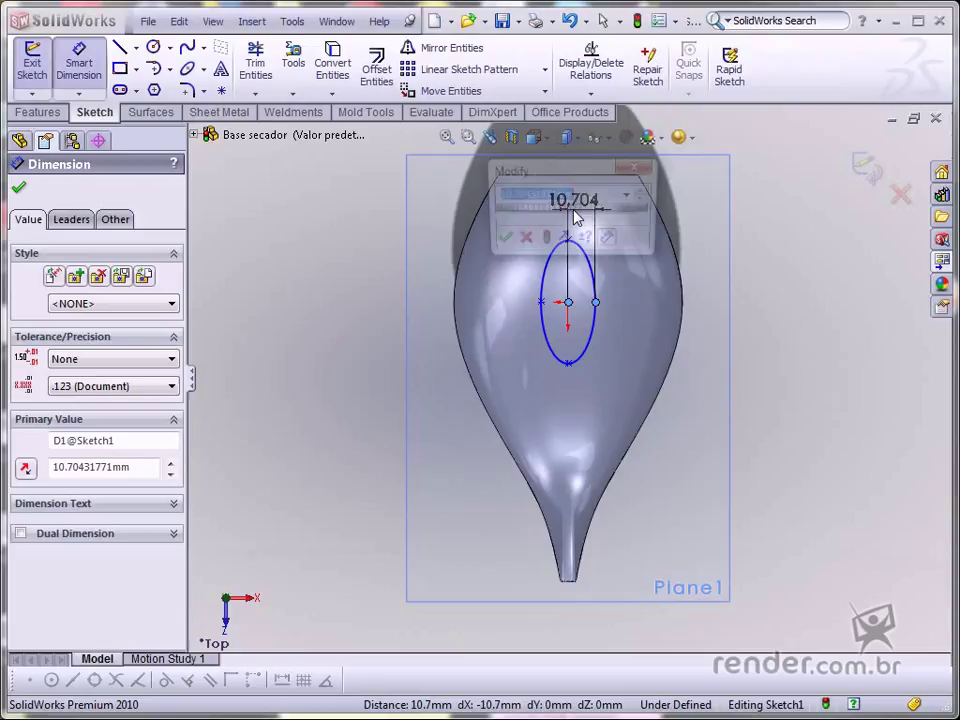
type("22")
key("Return")
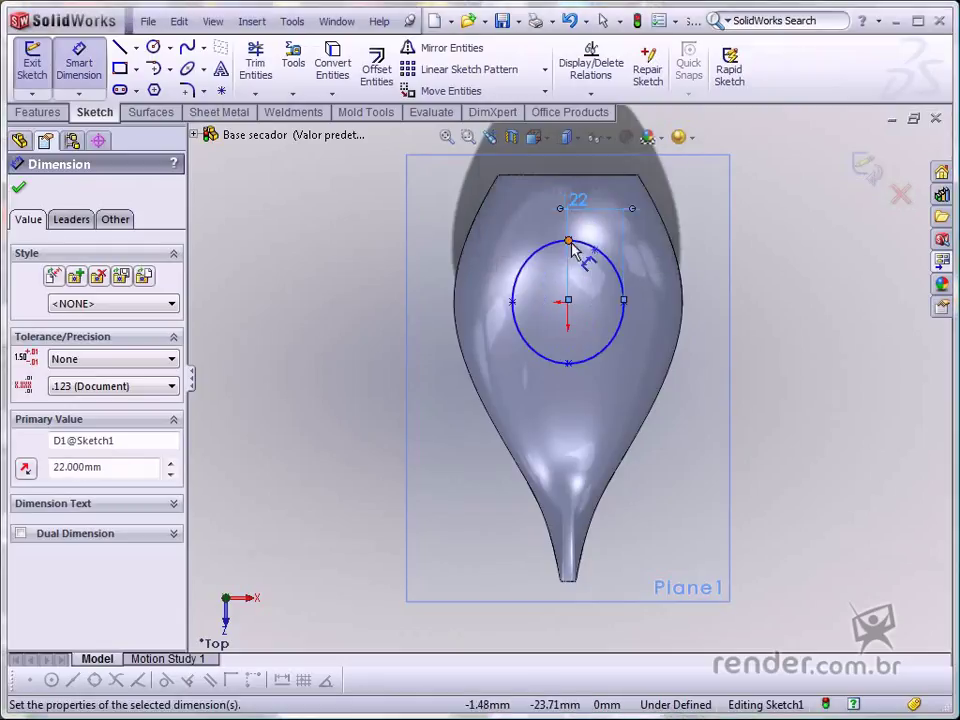
- Dimension the ellipse's full axis along the body between its two end points and set it to 60 mm
left_click(568, 241)
left_click(567, 363)
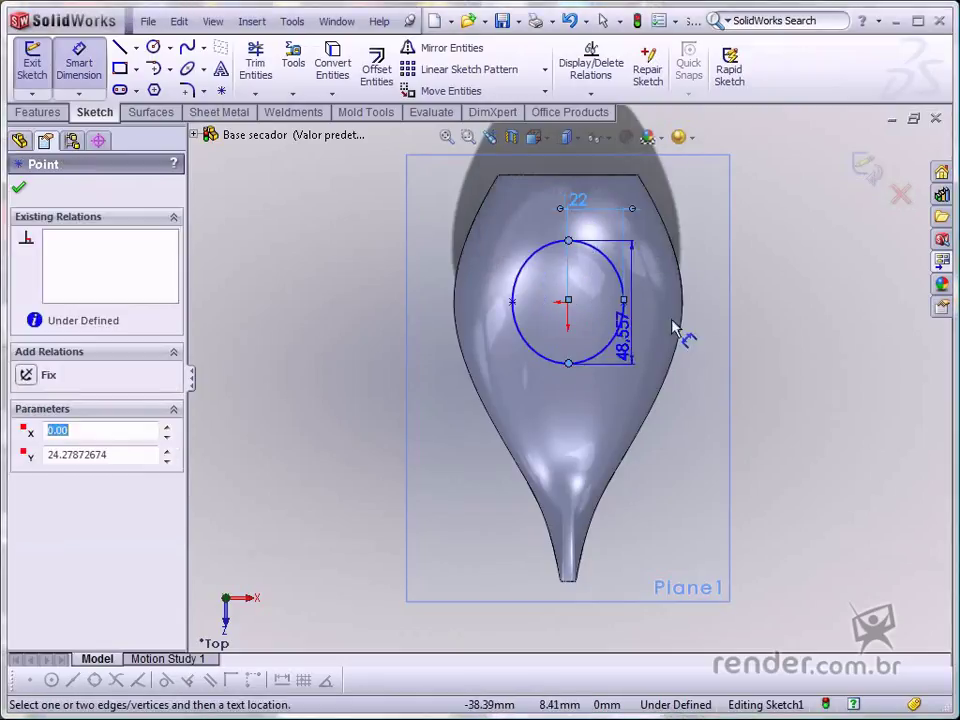
left_click(710, 314)
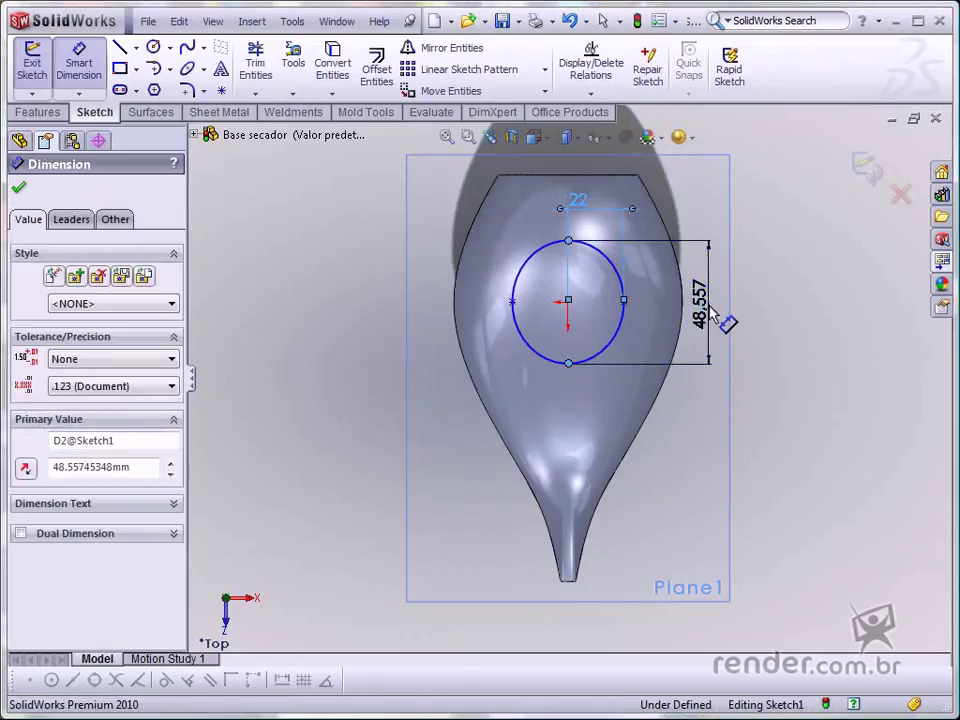
type("22")
key("Return")
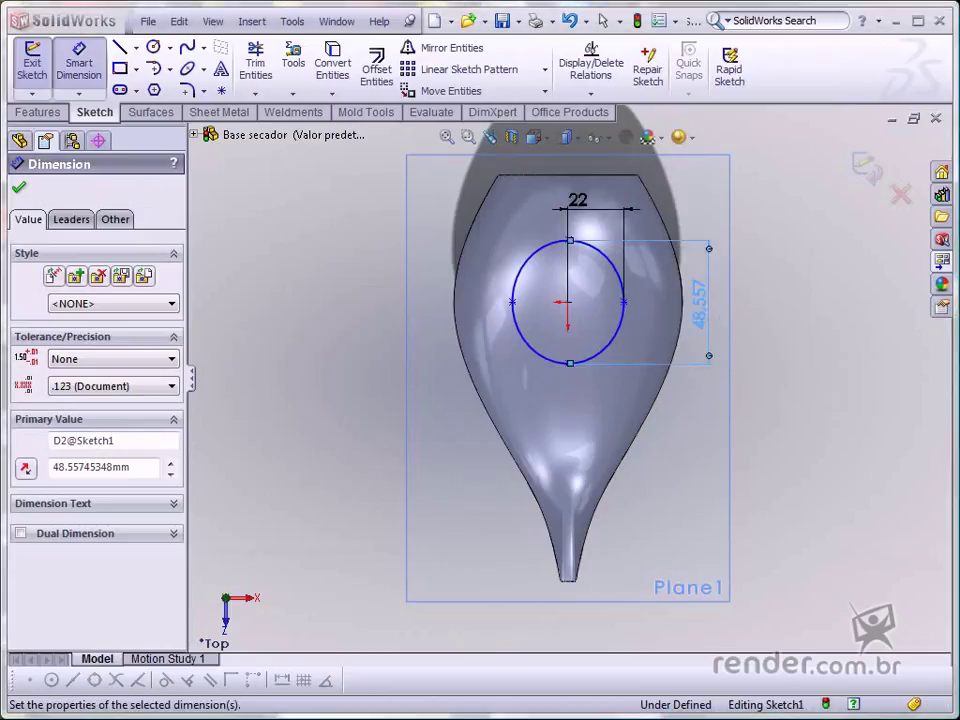
double_click(706, 310)
type("6")
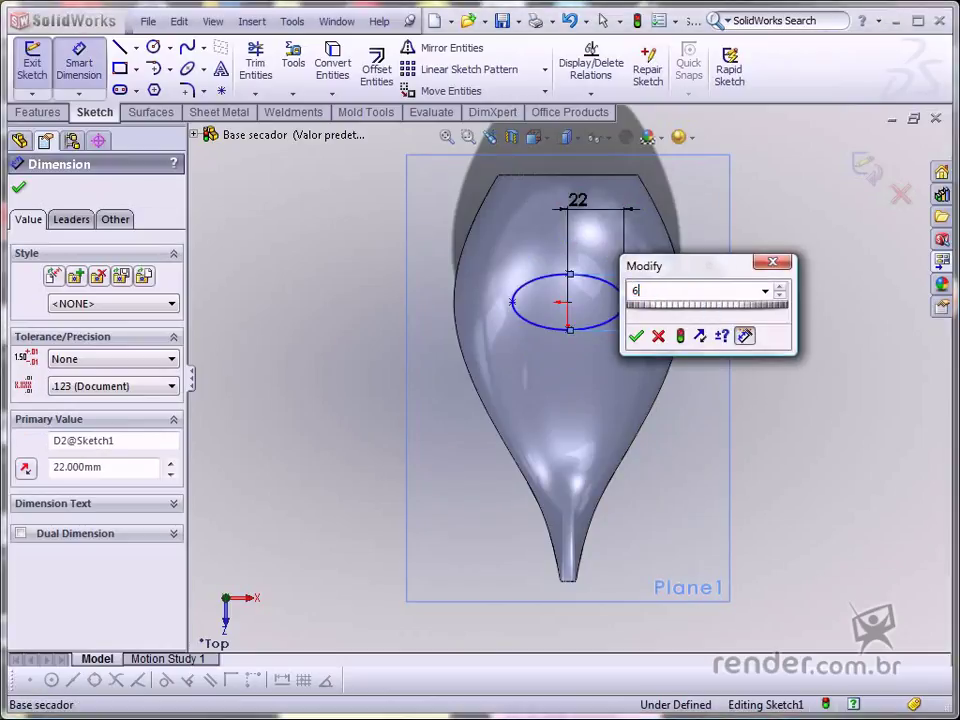
type("0")
key("Return")
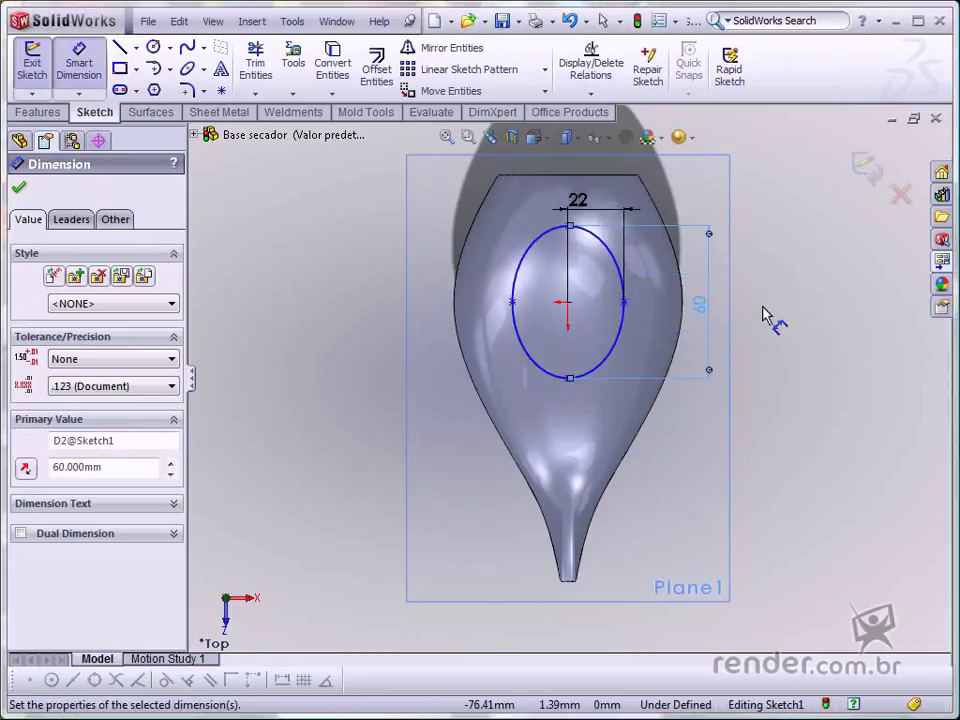
left_click(762, 314)
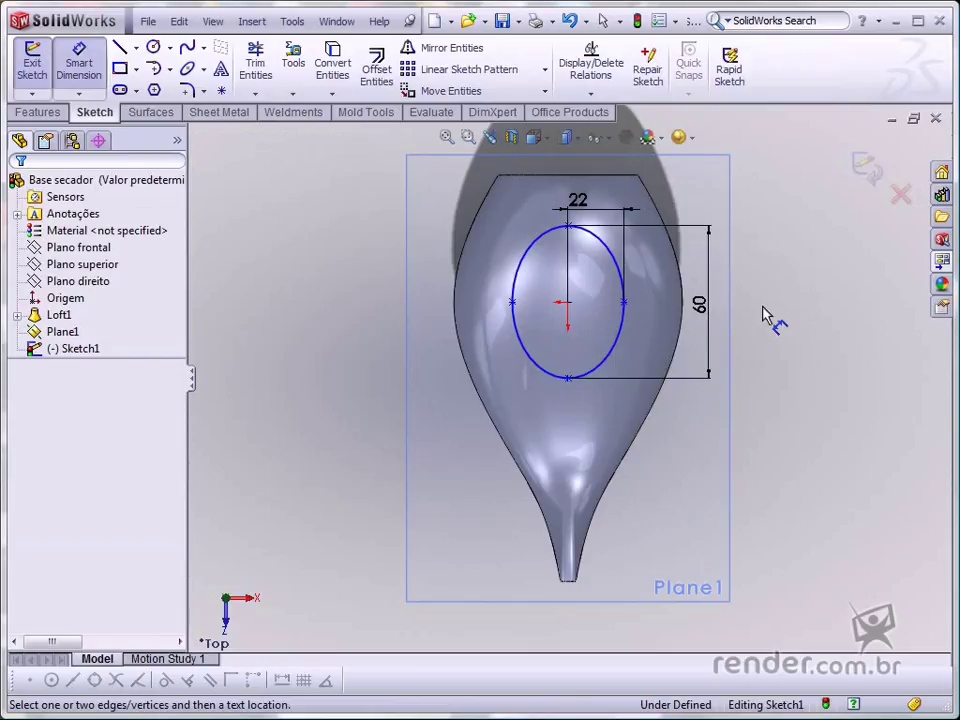
key("Escape")
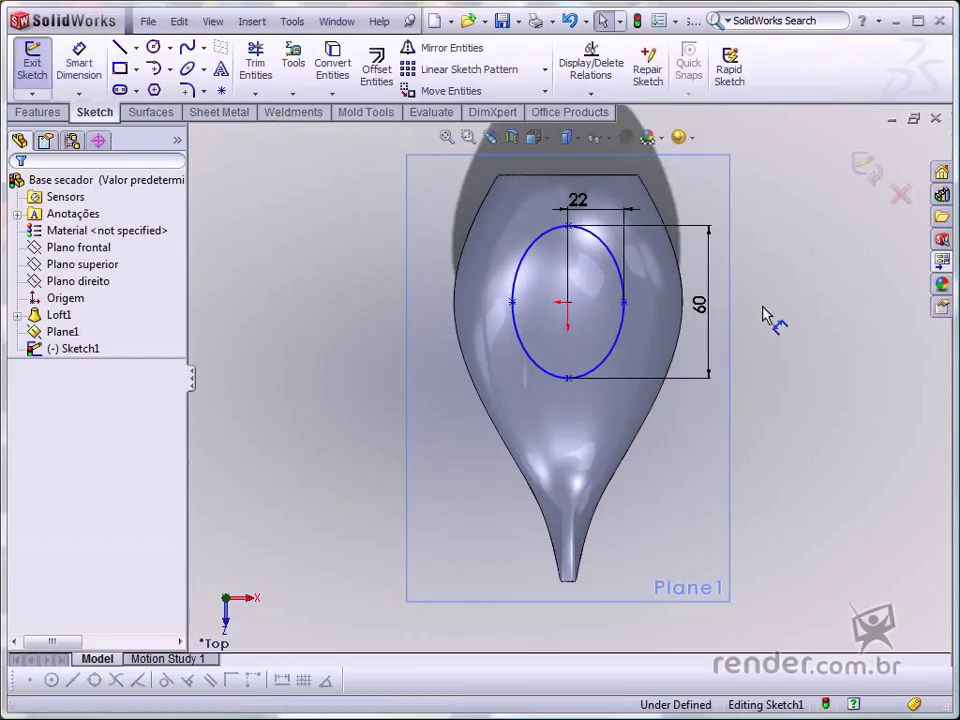
- Add a Horizontal relation between the ellipse's side point and the origin
left_click(512, 302)
left_click(568, 303, "ctrl")
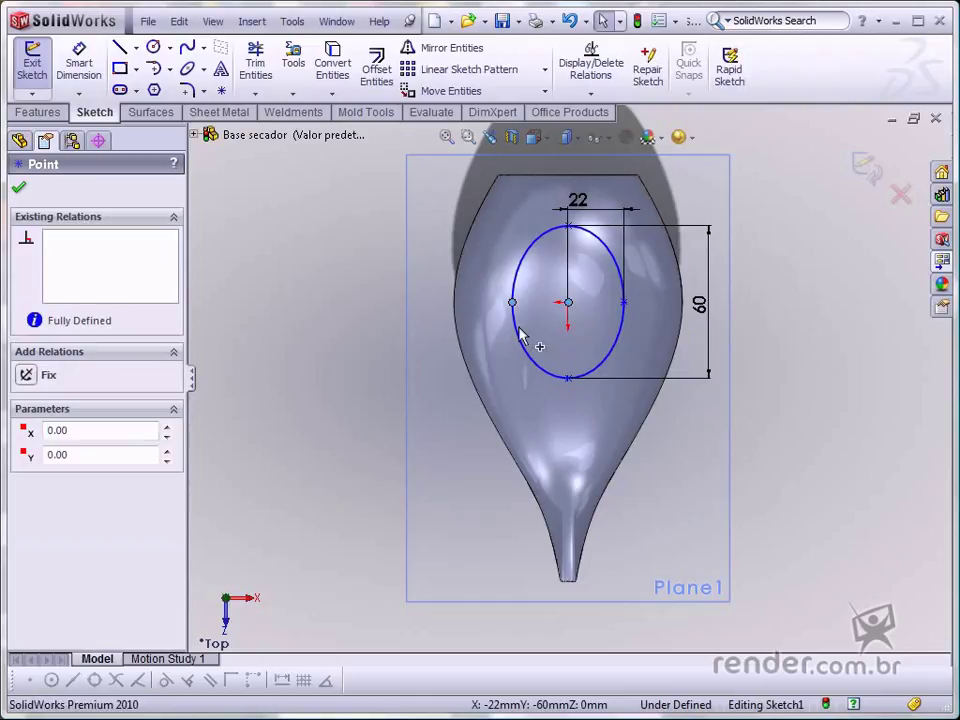
left_click(57, 484)
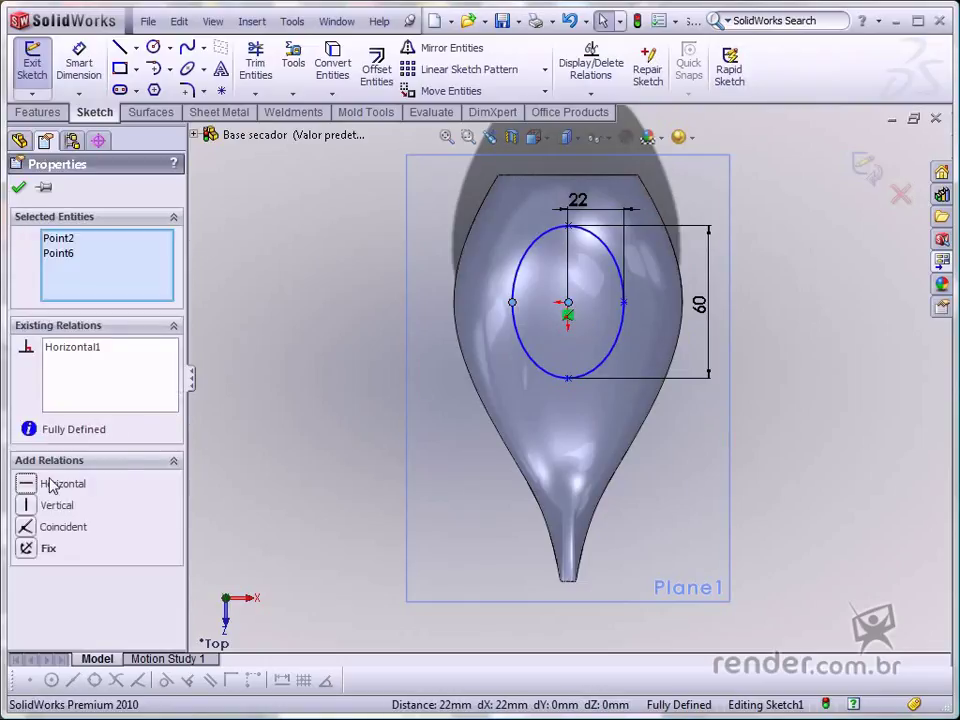
left_click(266, 424)
- Extrude the ellipse 55 mm blind, direction reversed to go away from the body, with a 5° outward draft
key("ctrl+7")
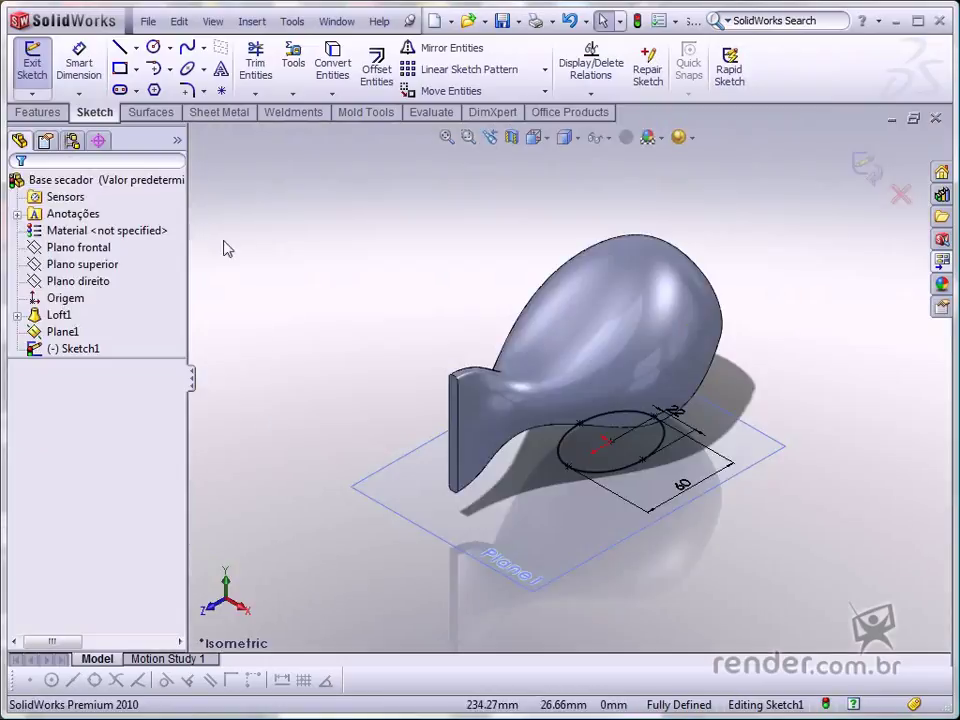
left_click(38, 112)
left_click(36, 62)
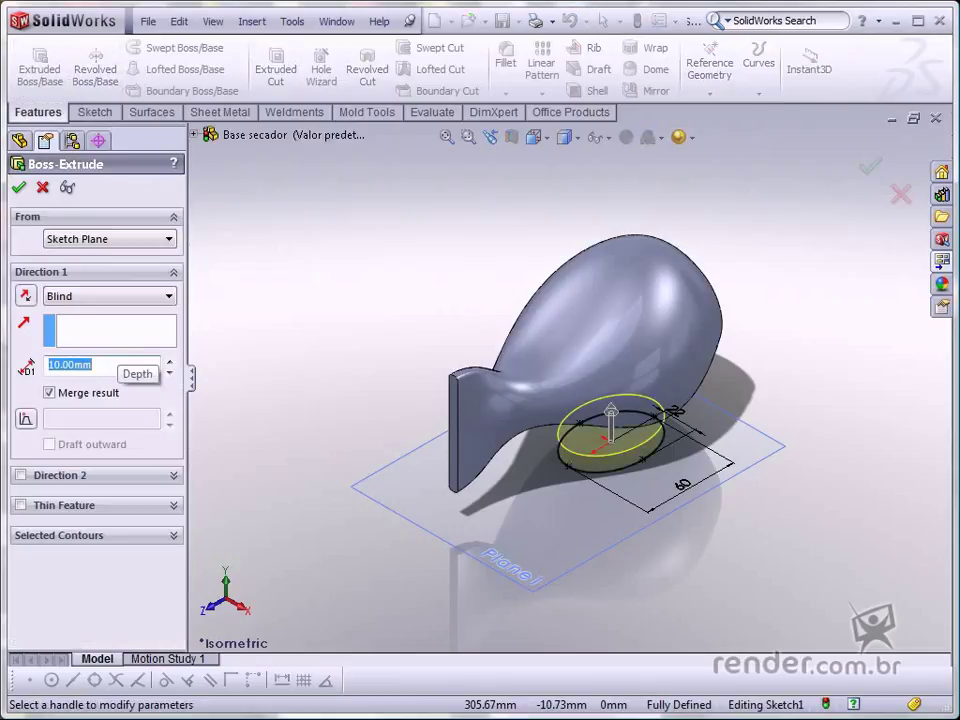
type("55")
key("Return")
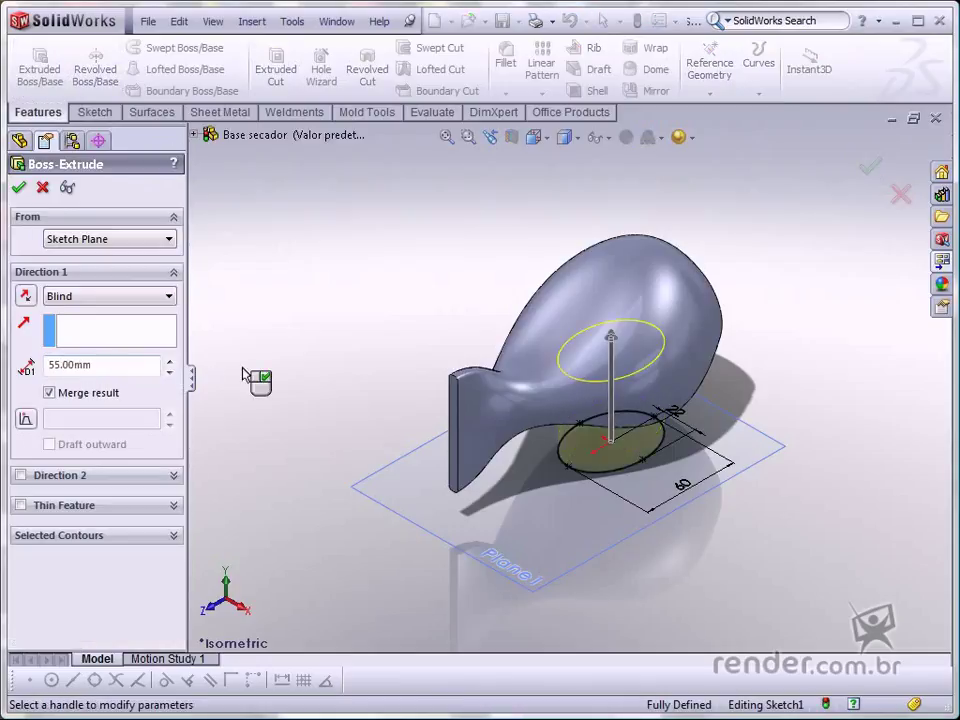
left_click(26, 297)
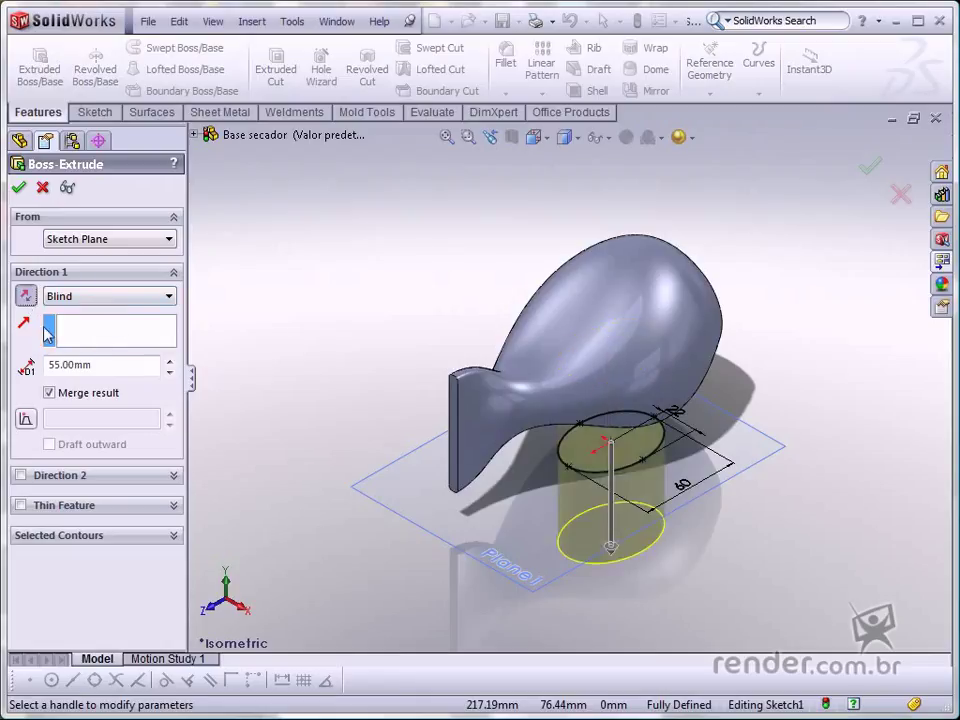
left_click(30, 418)
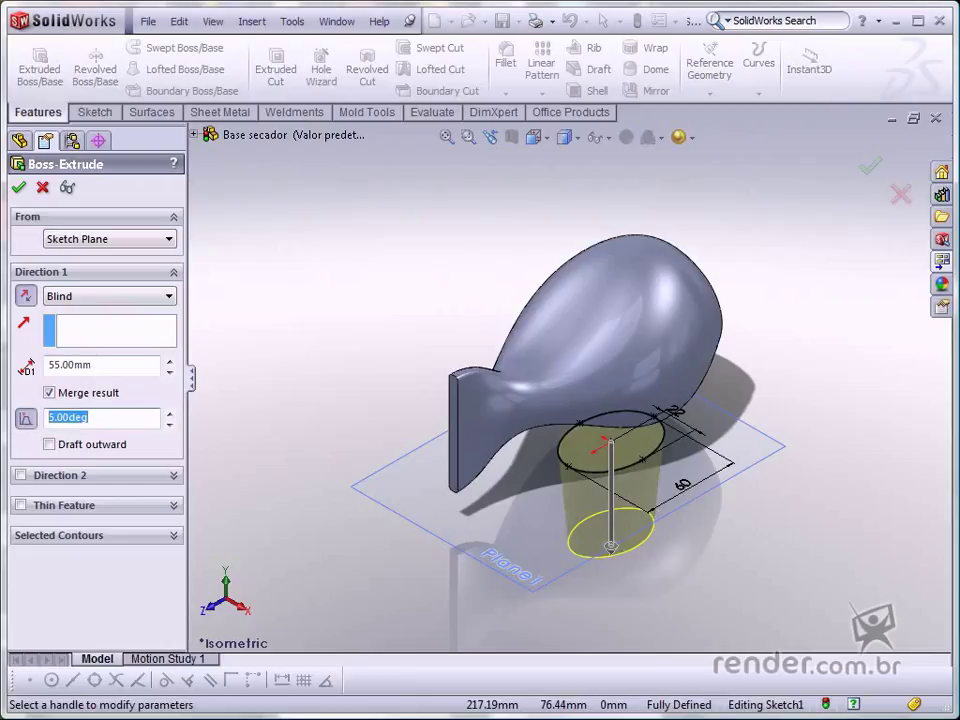
type("5")
left_click(50, 445)
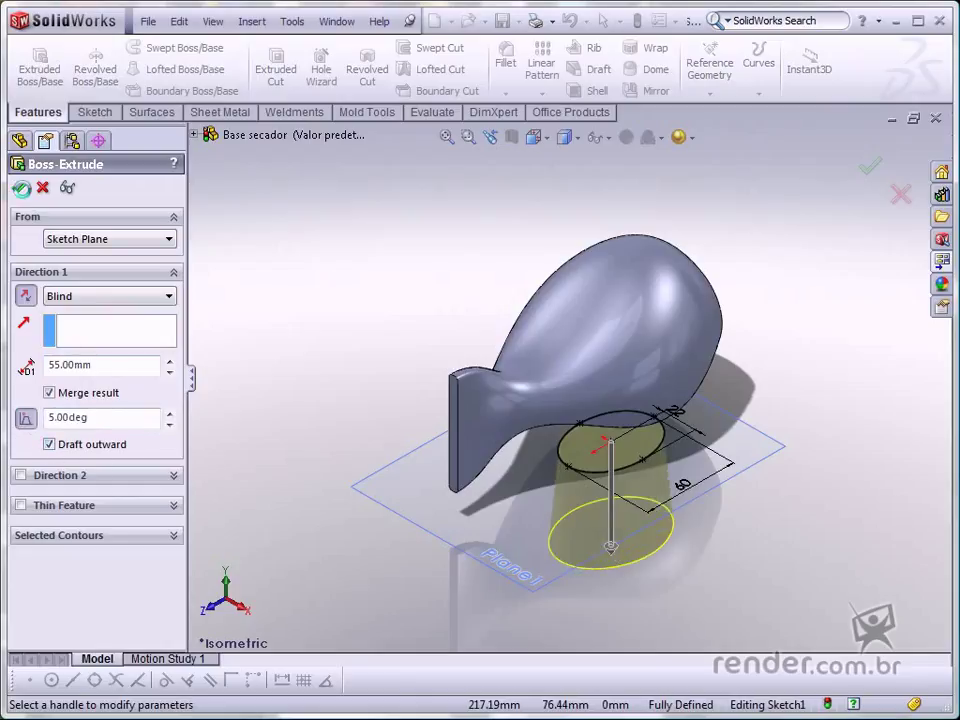
left_click(18, 187)
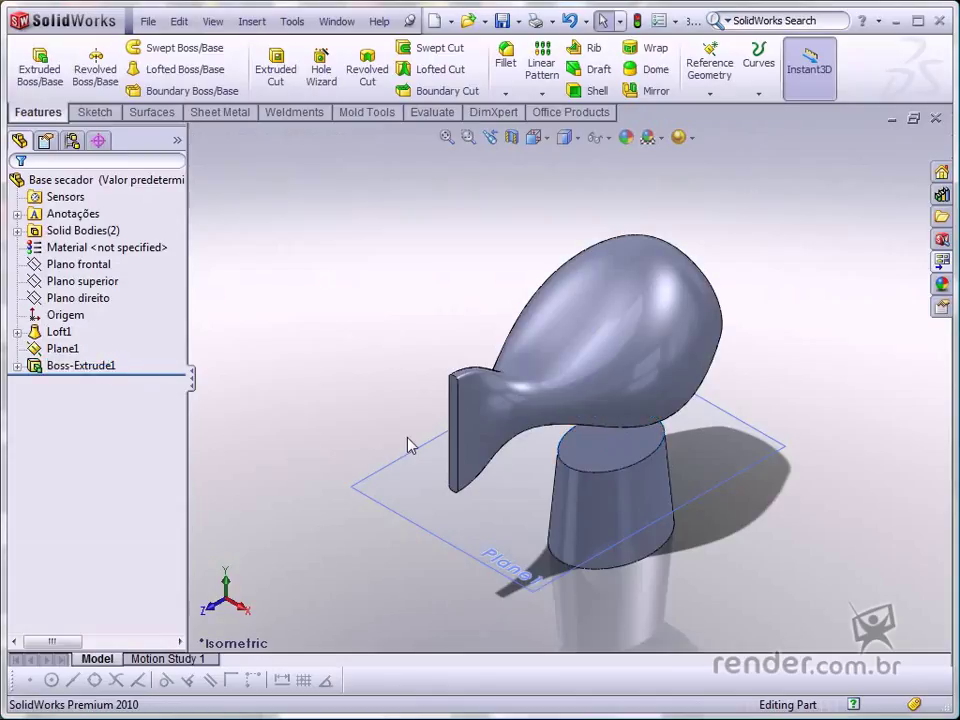
- Hide Plane1 and sketch on Plano frontal a vertical line about 62 mm long, upward from the midpoint of the extrusion's bottom edge
left_click(407, 455)
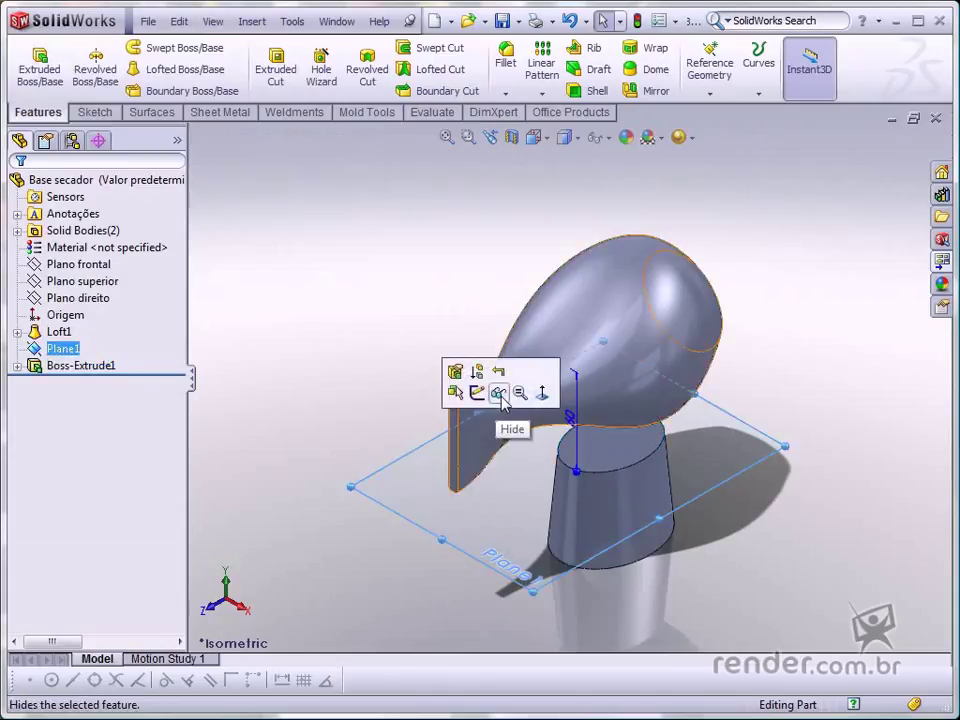
left_click(498, 393)
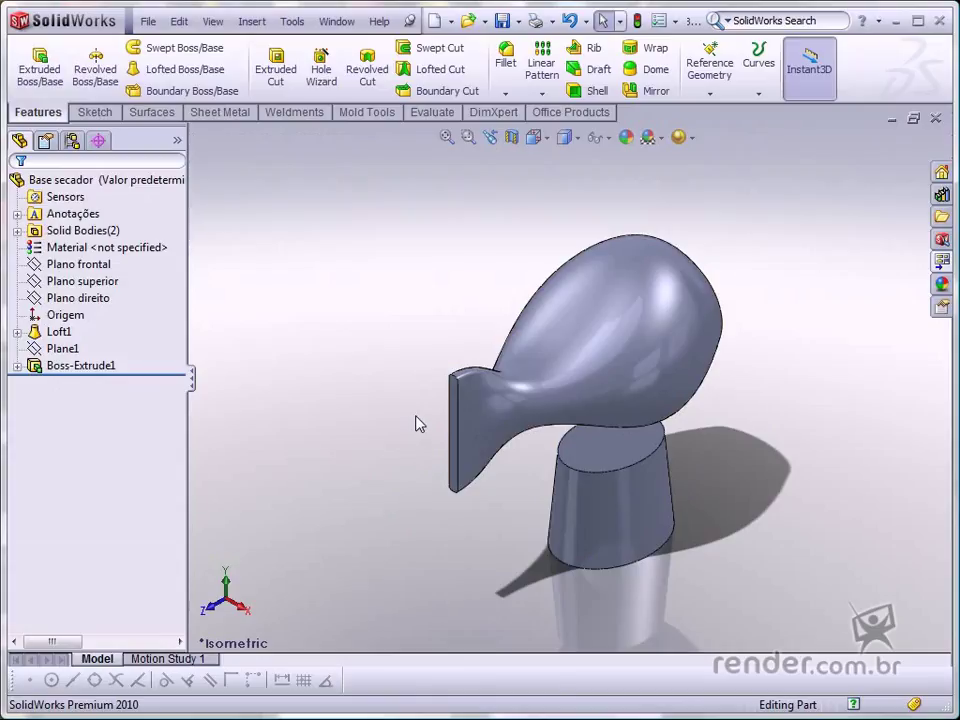
left_click(98, 266)
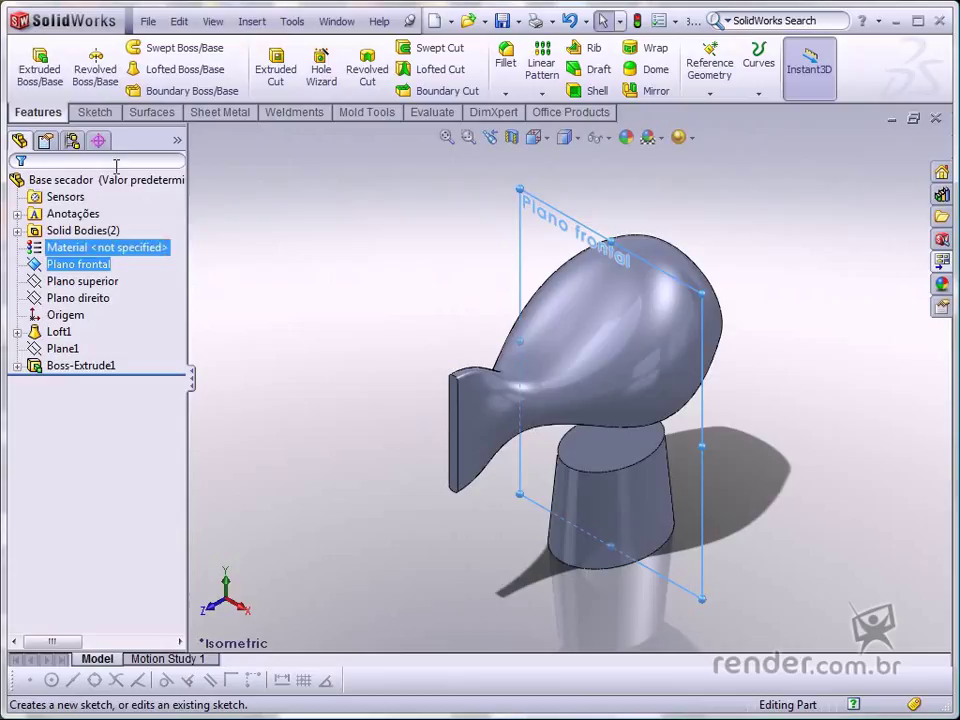
left_click(108, 112)
left_click(119, 47)
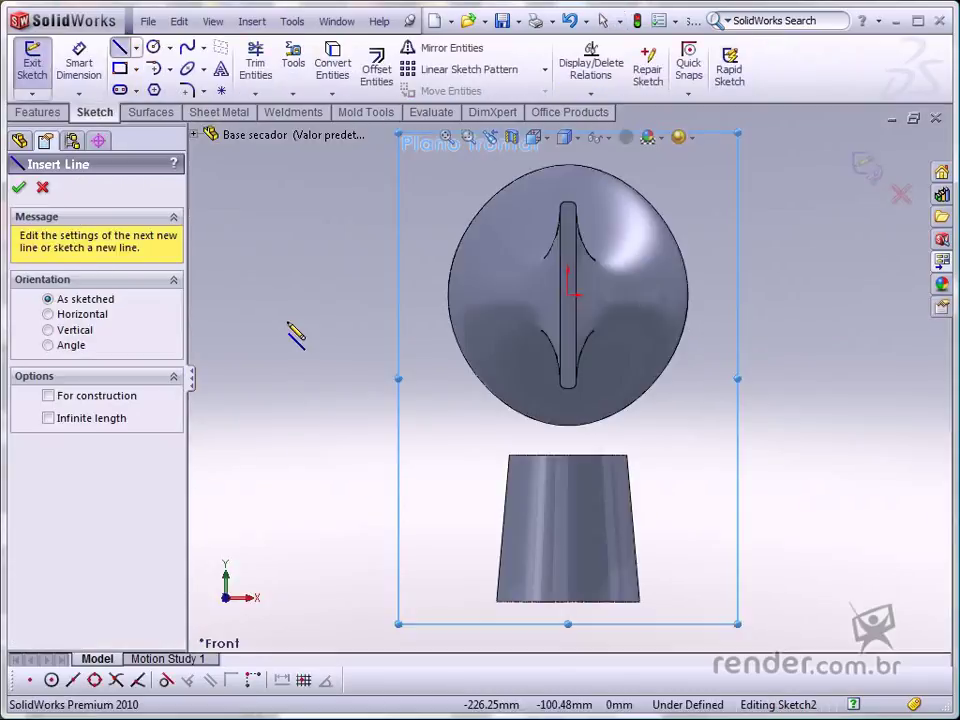
left_click(568, 601)
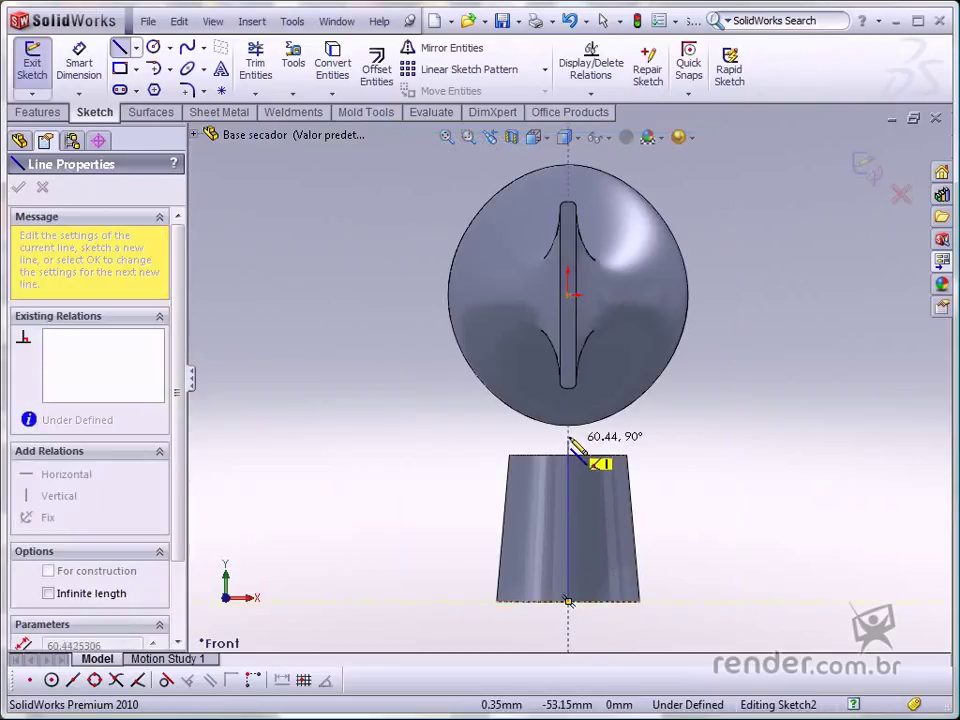
left_click(569, 437)
key("Escape")
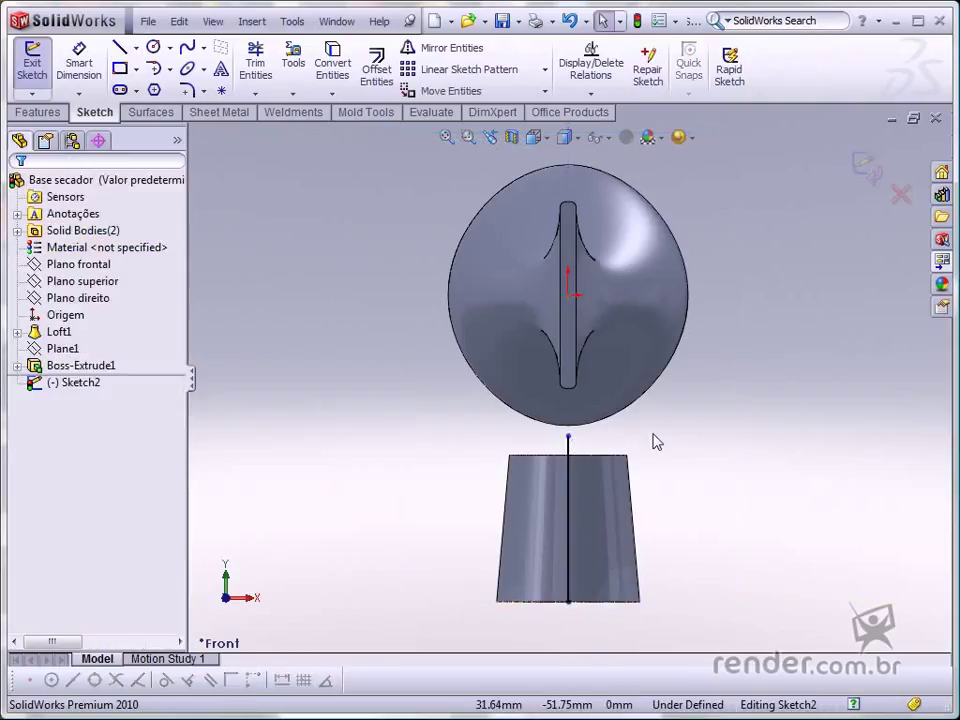
- Dimension the vertical line's length at 100 mm
key("s")
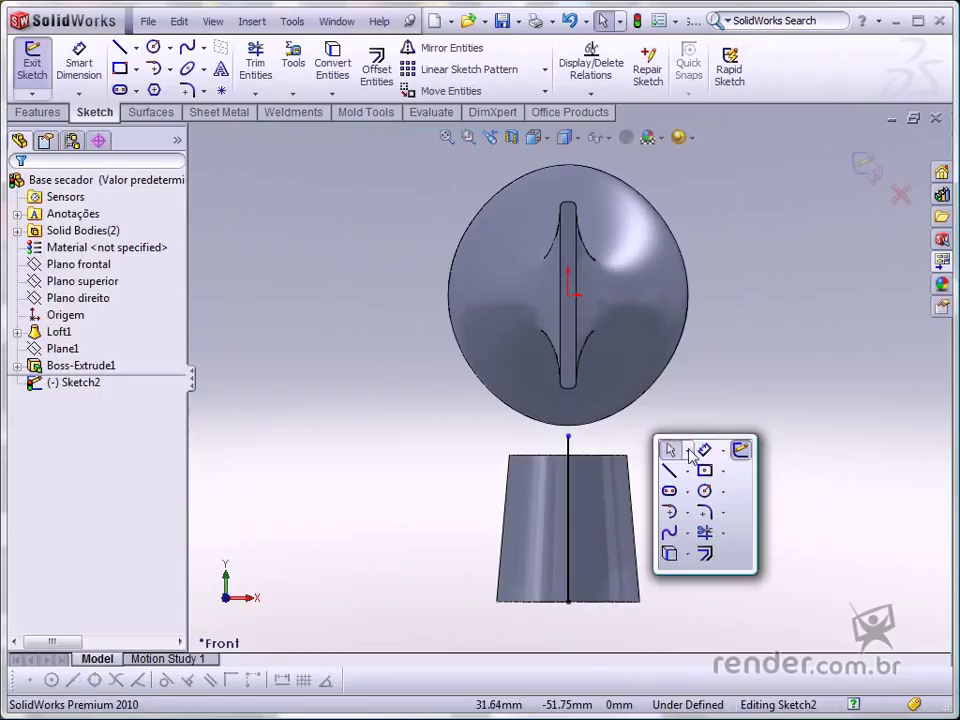
left_click(705, 448)
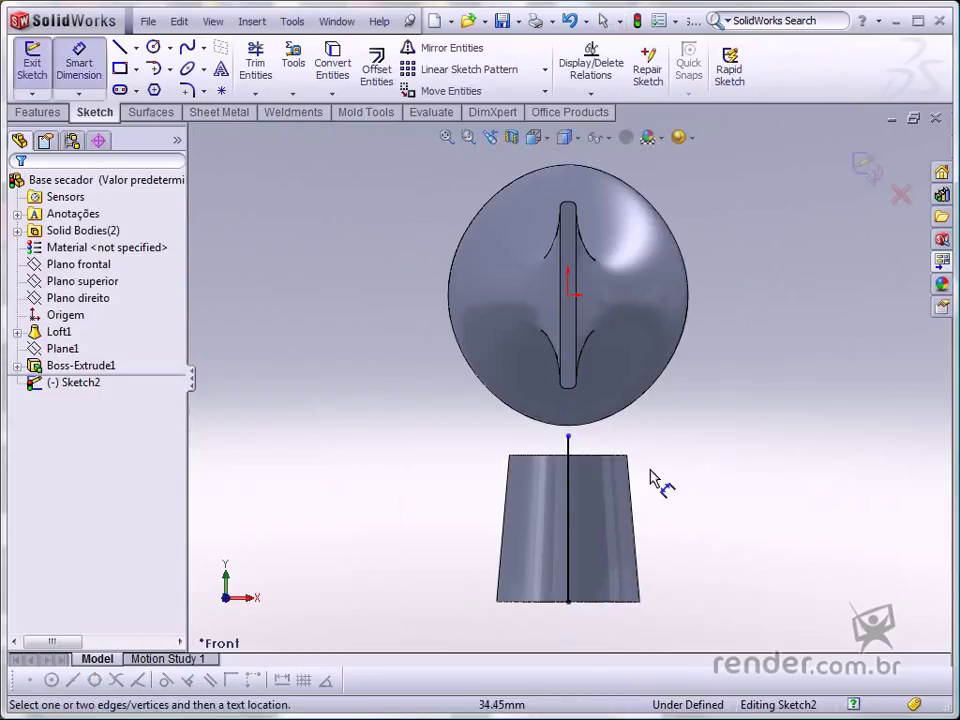
left_click(578, 520)
left_click(679, 540)
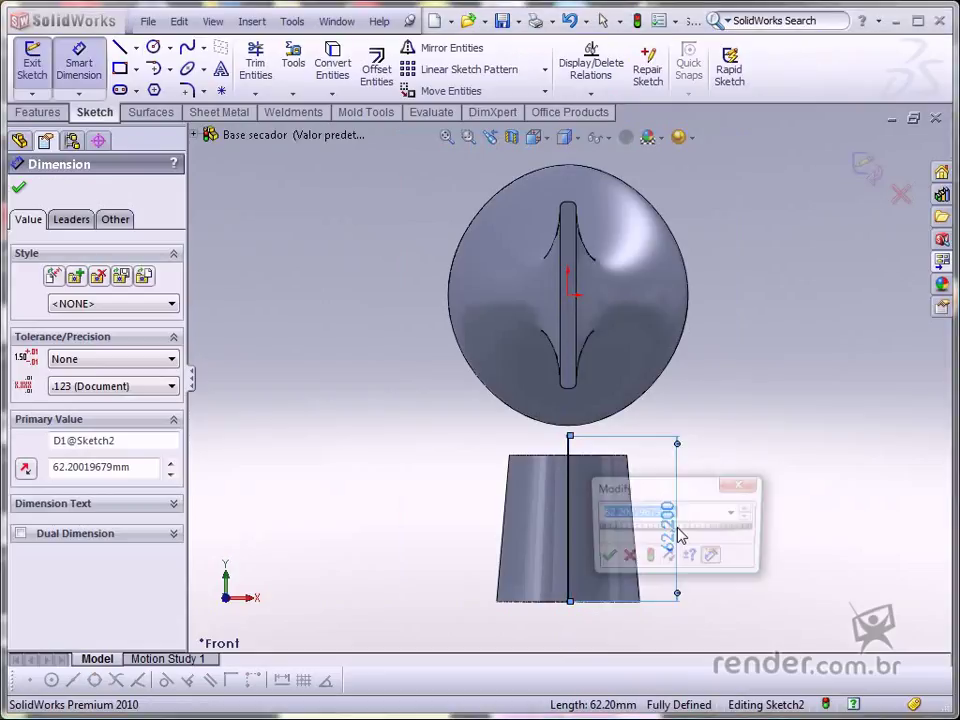
type("1")
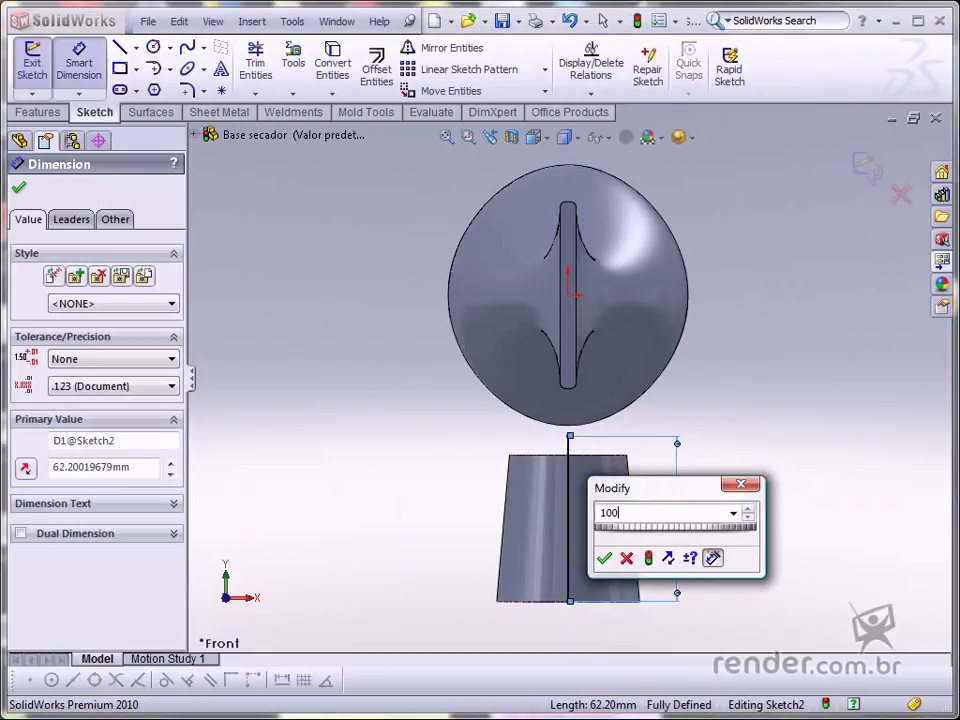
type("00")
key("Return")
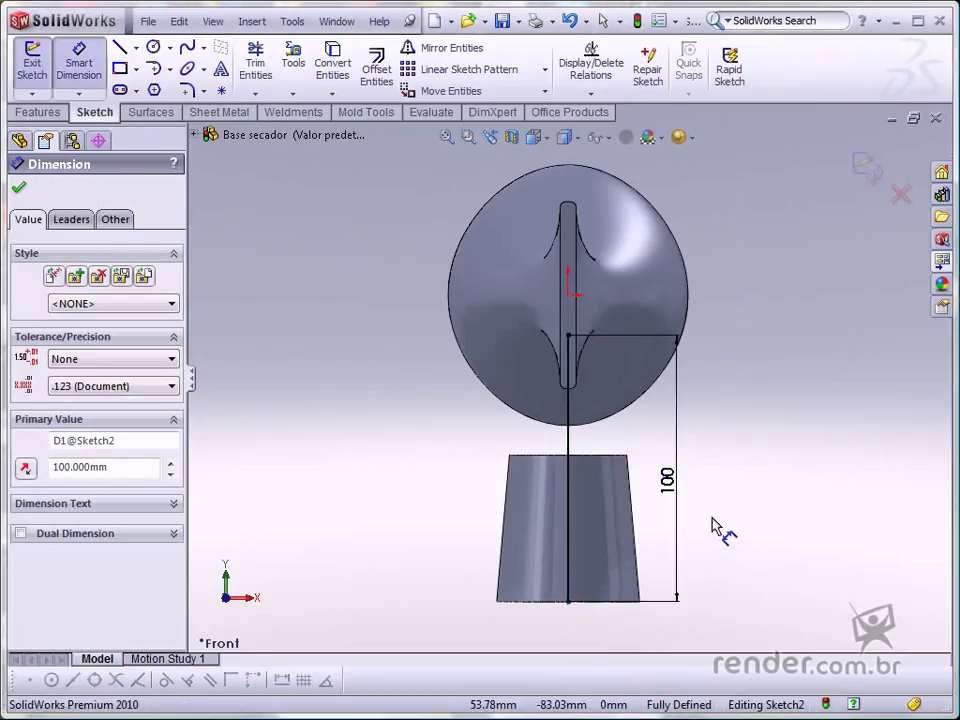
key("Escape")
key("Escape")
- Create a projection split line on the extrusion's drafted side face using the current vertical line sketch
key("ctrl+7")
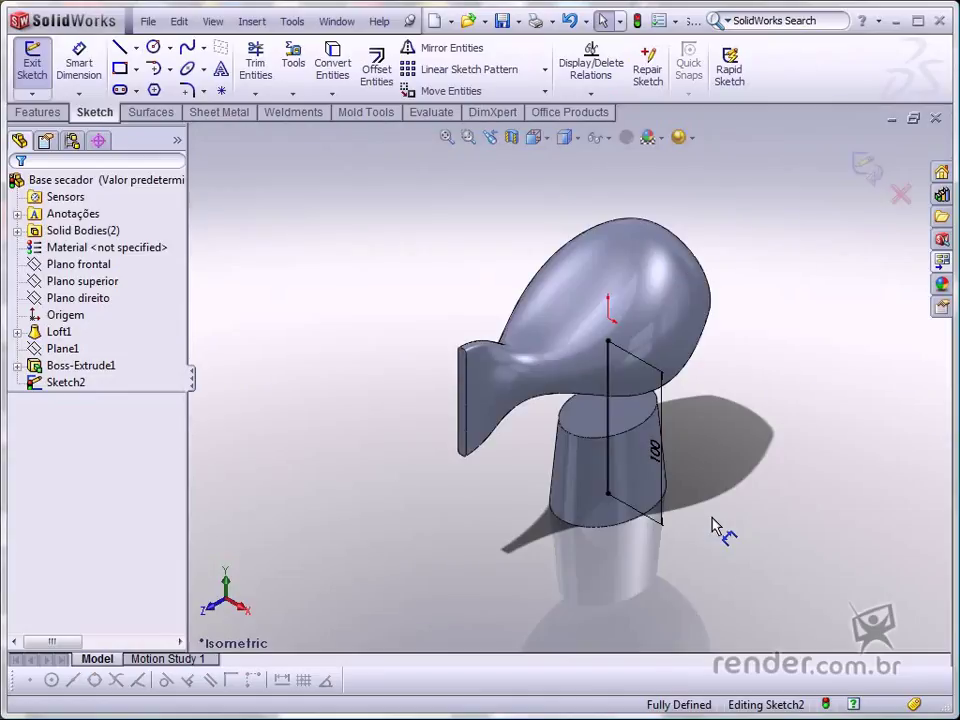
left_click(251, 22)
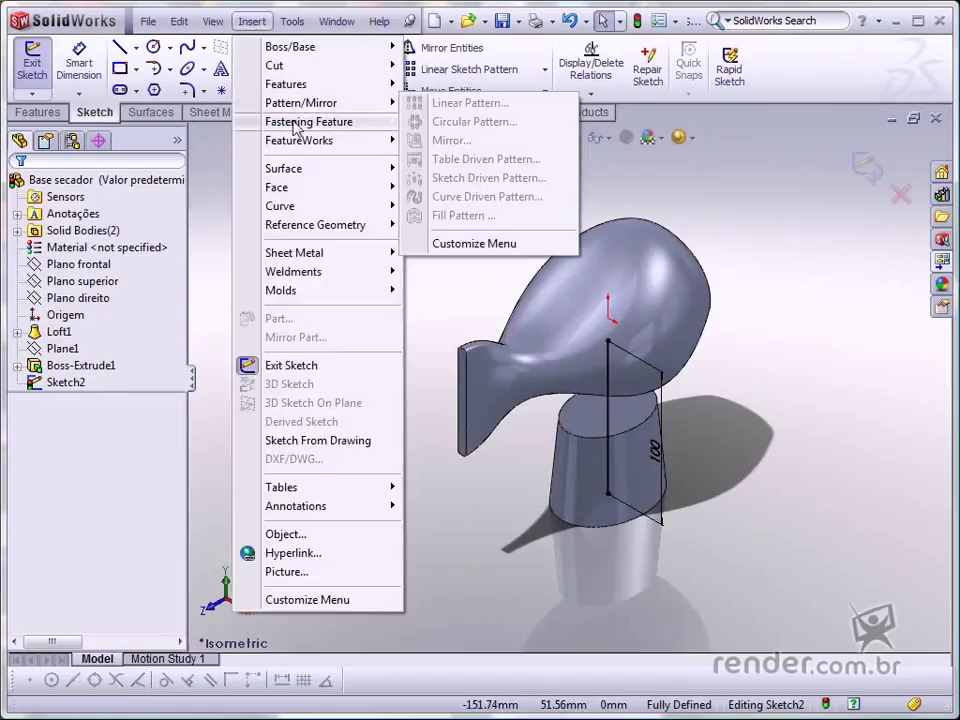
mouse_move(366, 208)
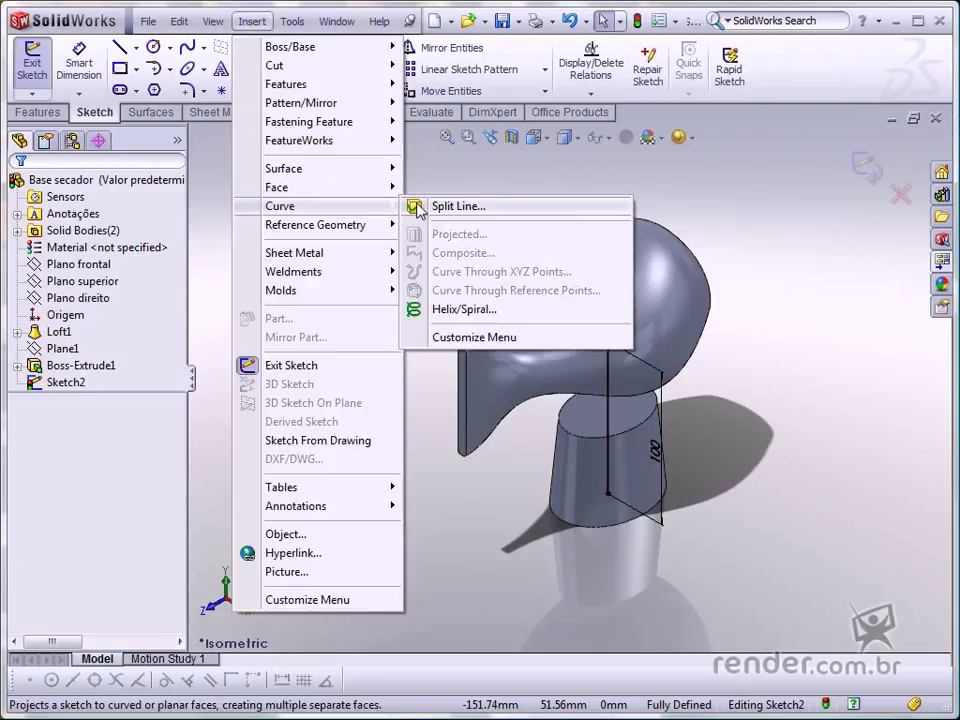
left_click(418, 208)
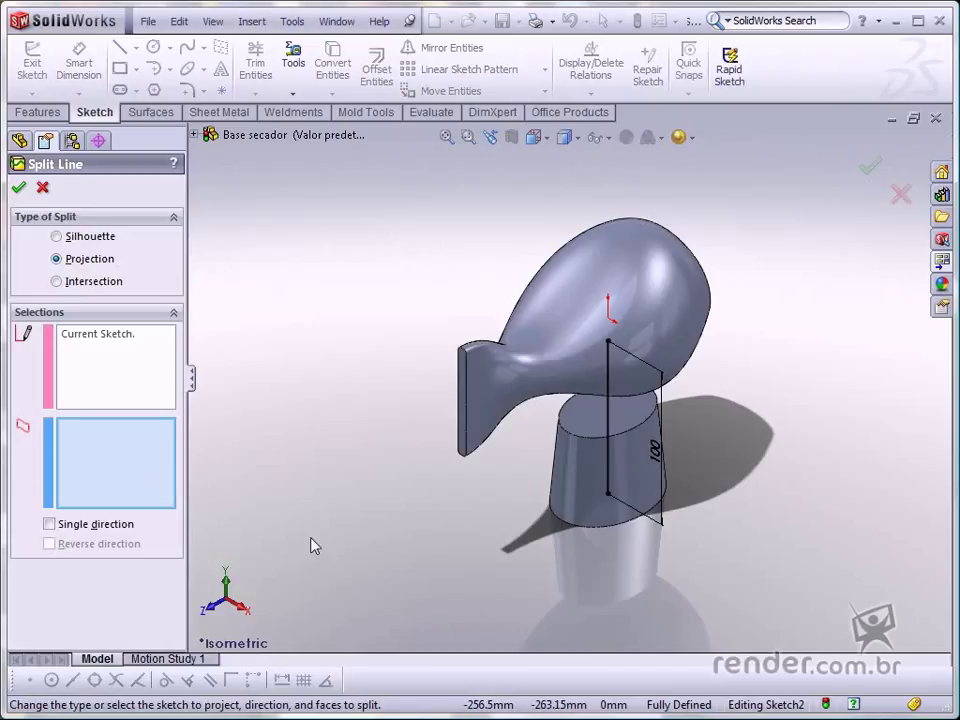
left_click(585, 510)
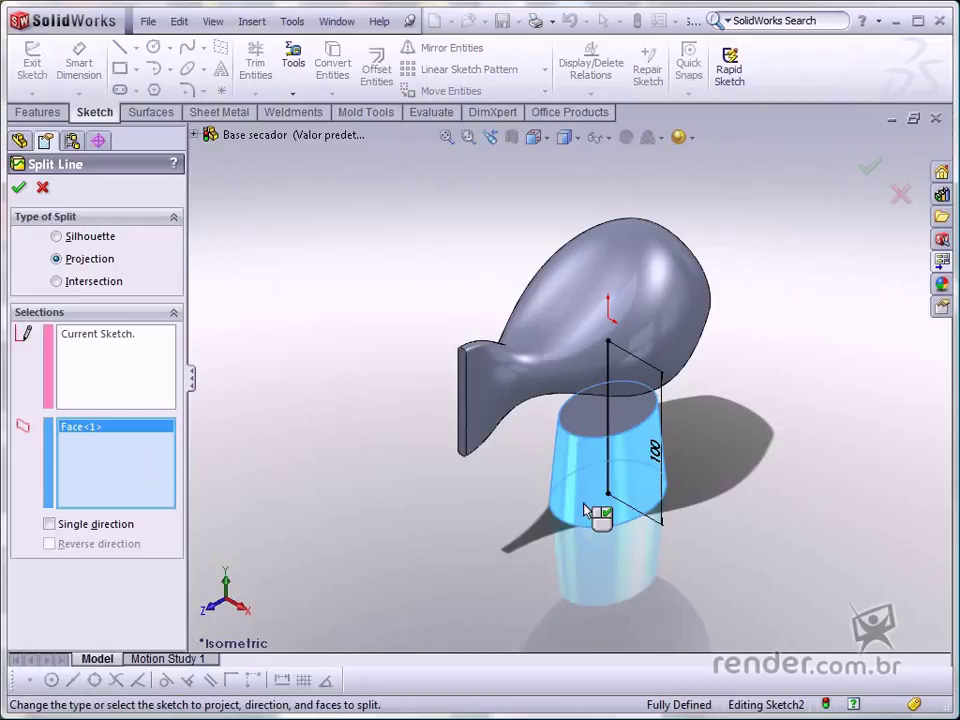
left_click(130, 372)
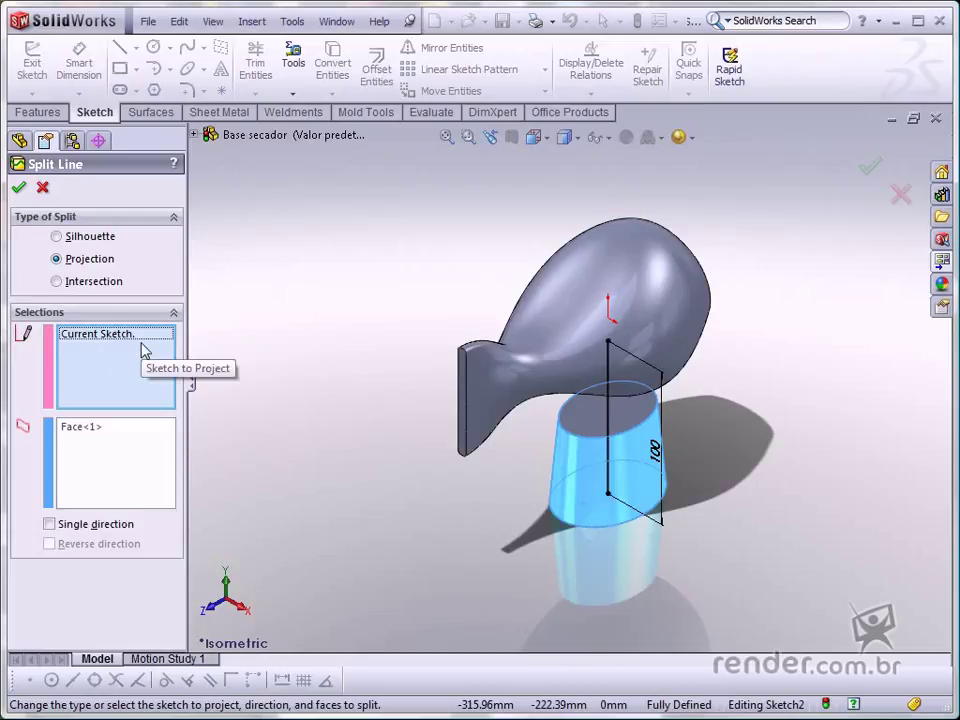
left_click(18, 187)
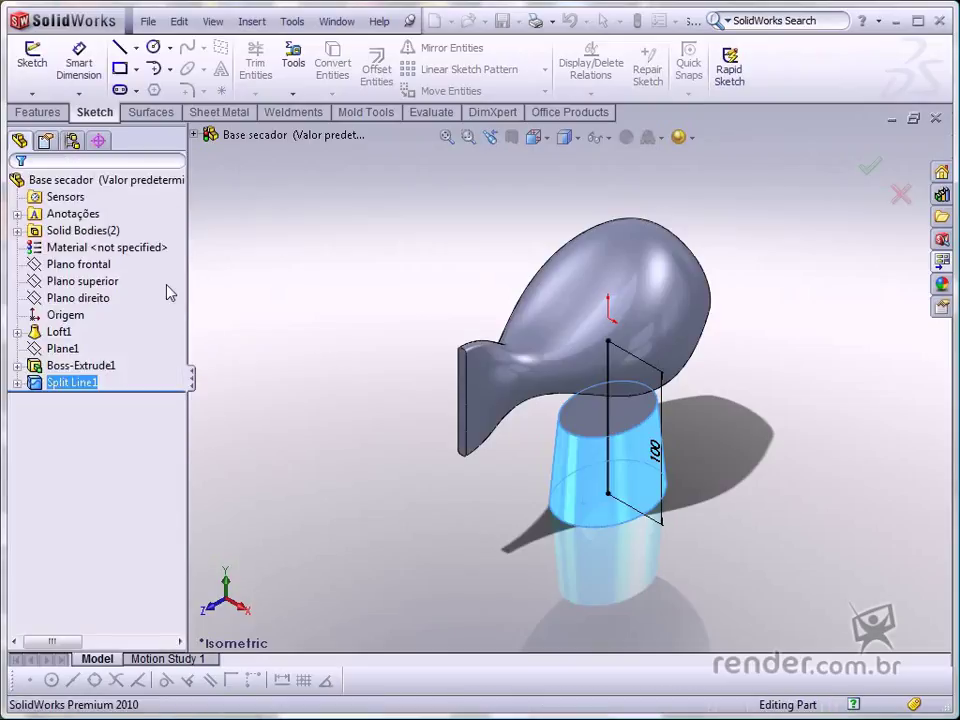
left_click(535, 548)
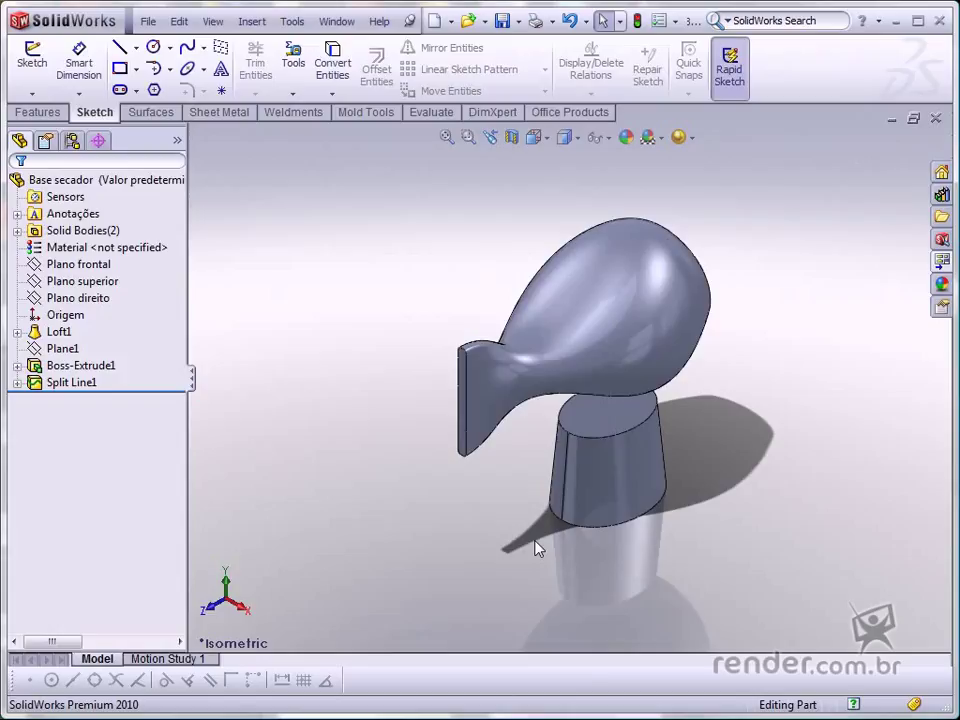
left_click(590, 504)
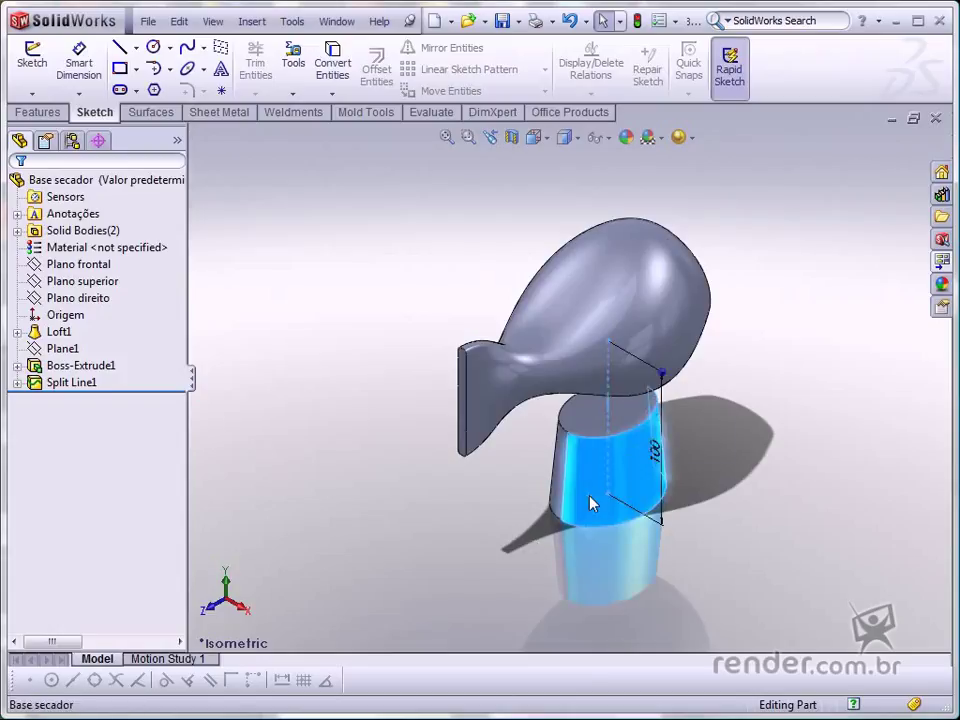
left_click(555, 499)
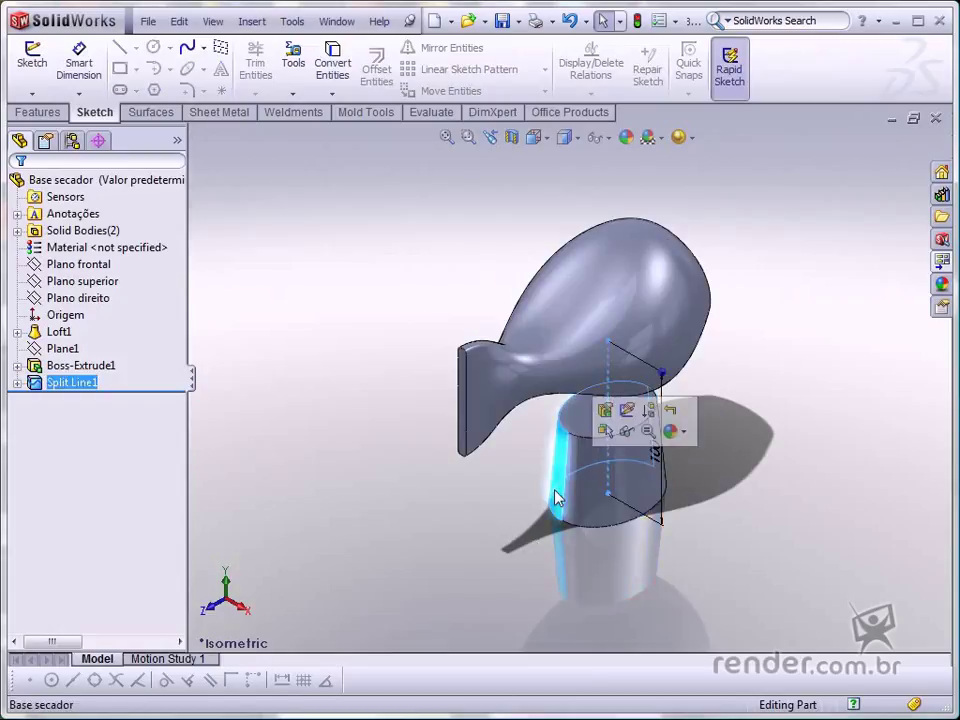
left_click(561, 502)
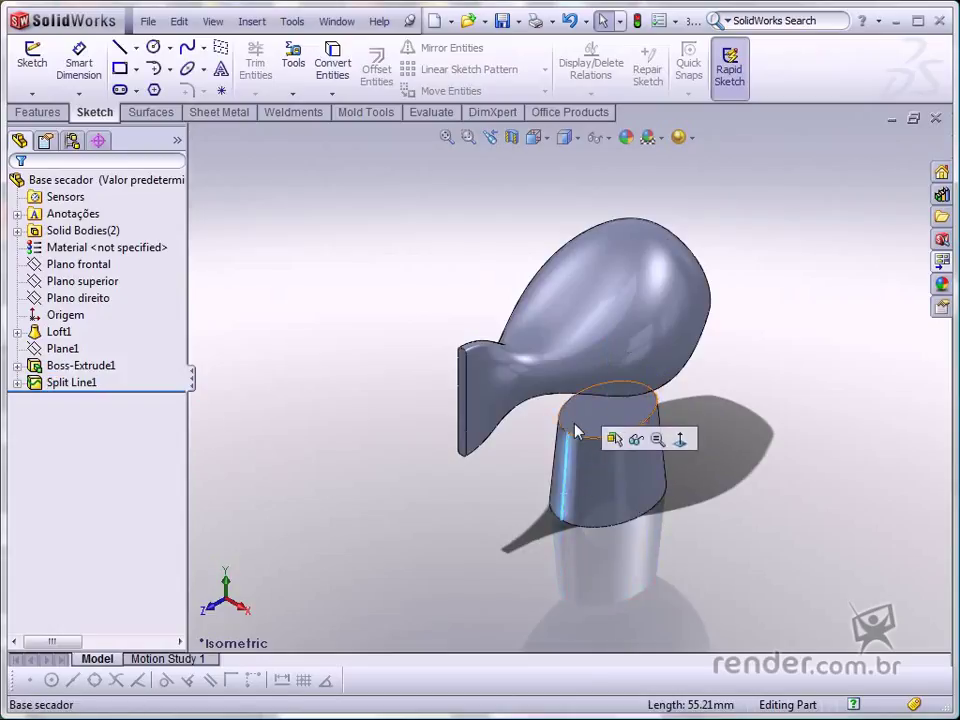
left_click(553, 536)
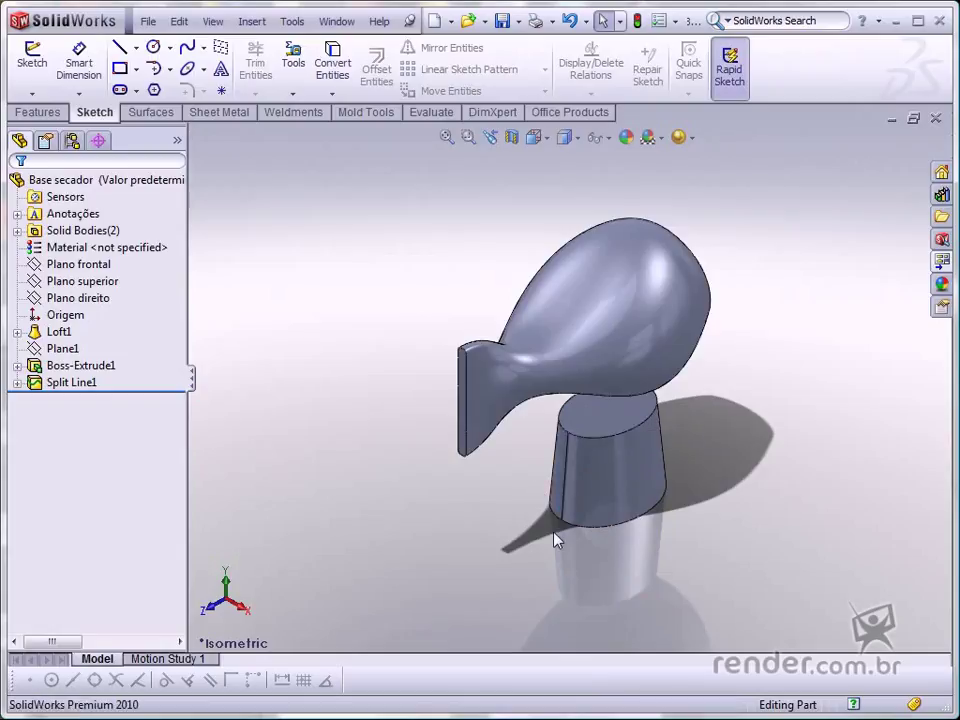
- Sketch on Plano direito a wavy eight-point spline about 64 mm tall, just outside the extrusion's edge on the flared nozzle's side
key("ctrl+4")
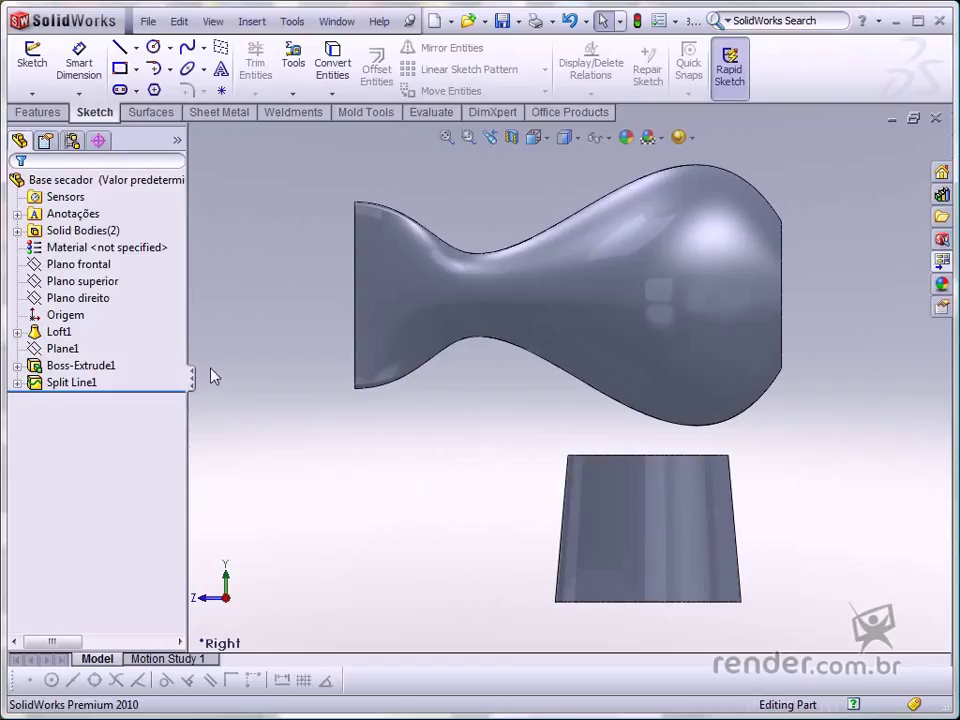
left_click(94, 299)
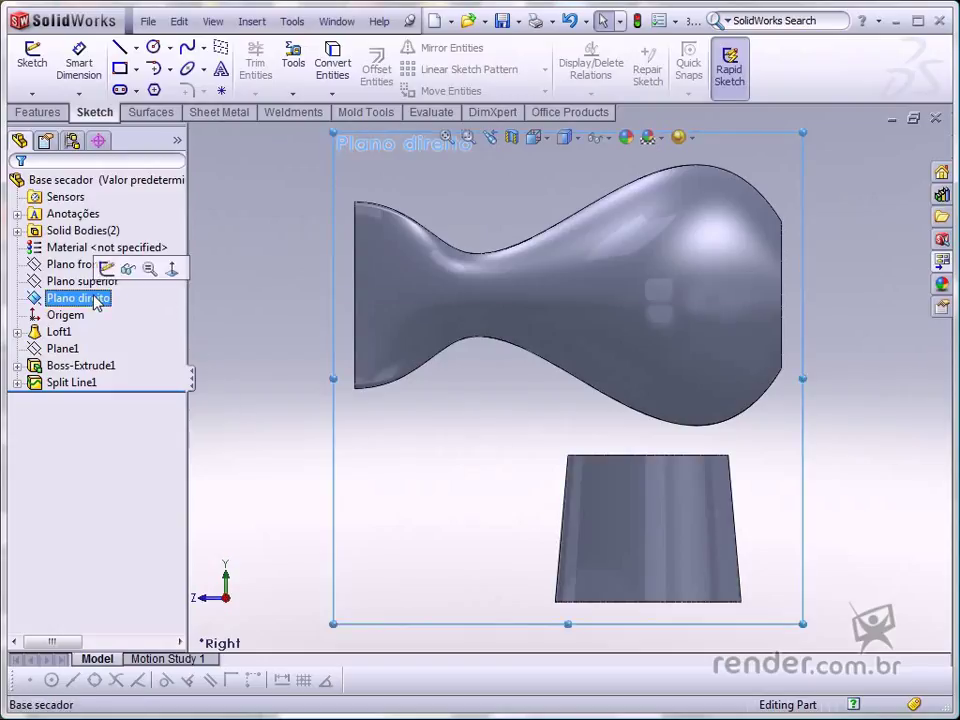
left_click(100, 281, "ctrl")
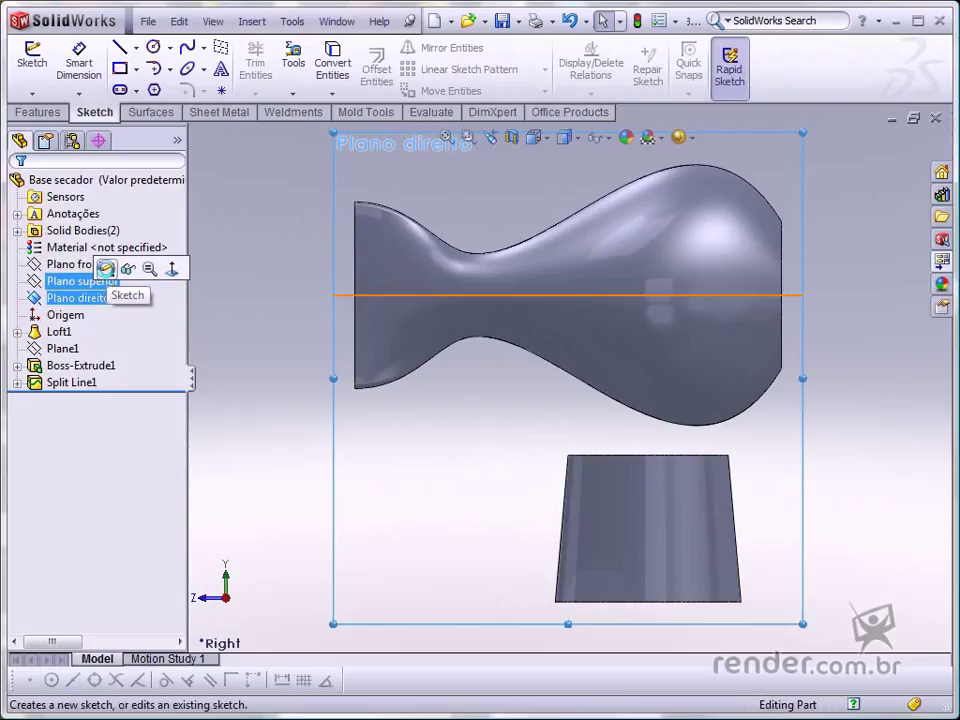
left_click(106, 268)
left_click(530, 528)
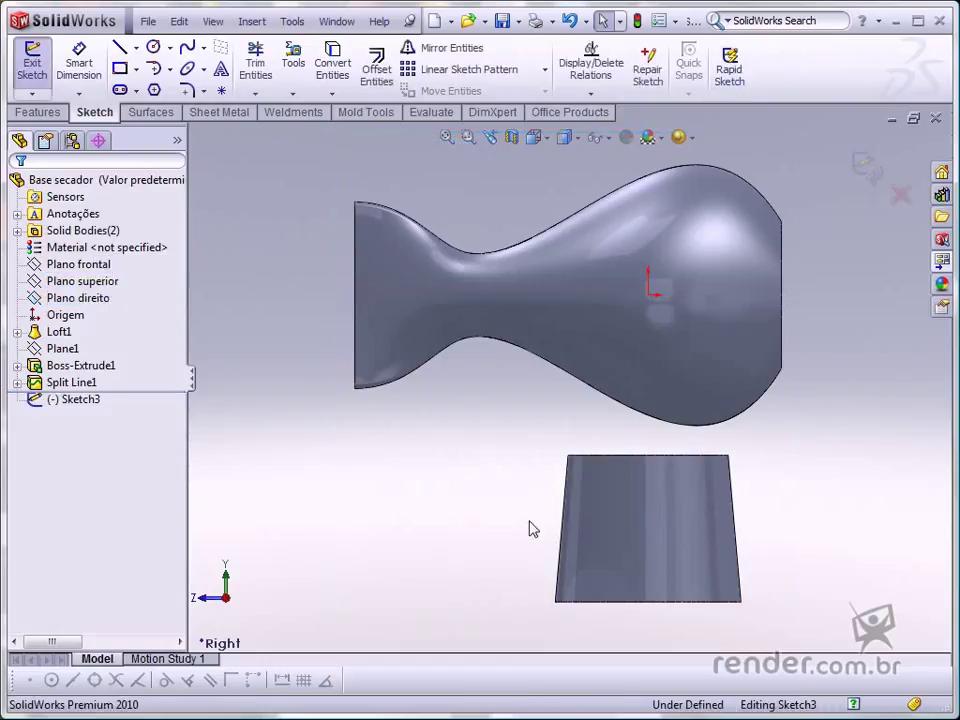
key("s")
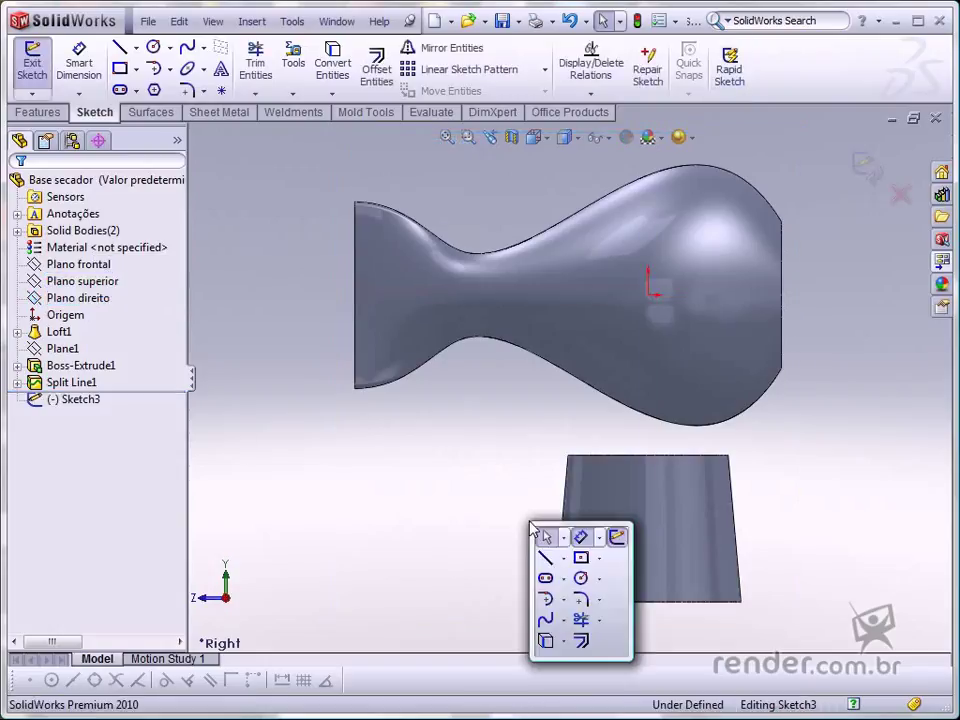
left_click(549, 617)
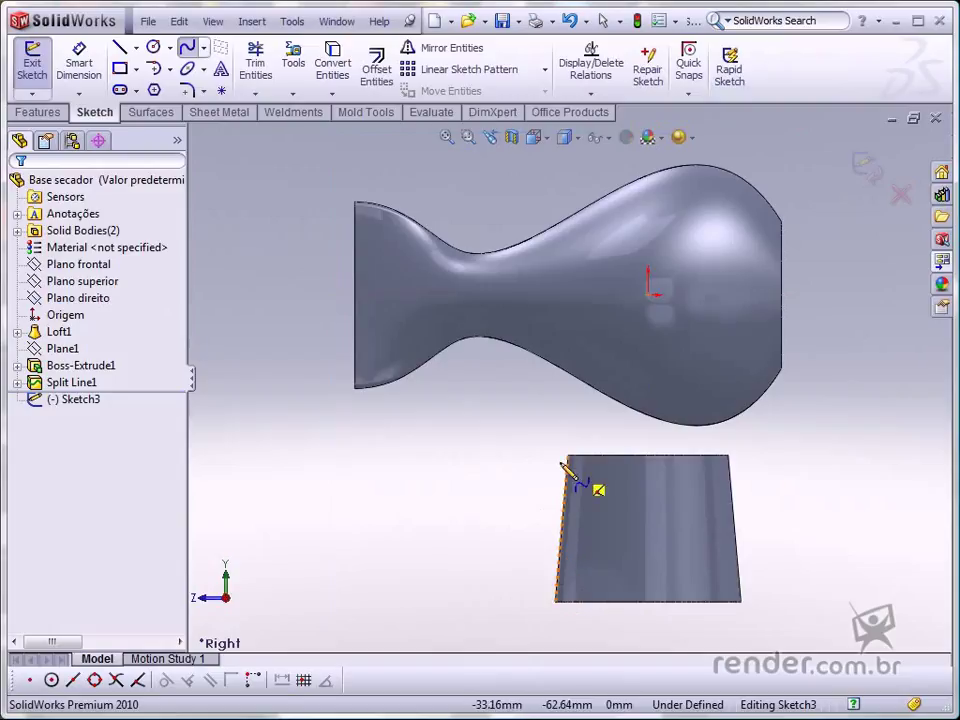
scroll(560, 530, "down", 3)
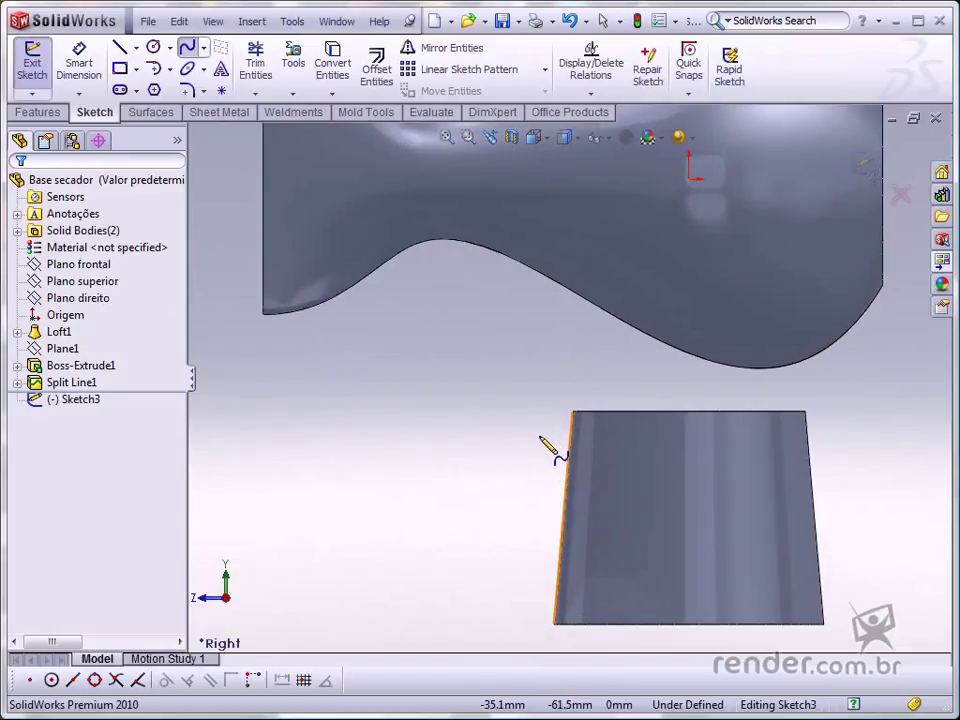
left_click(533, 444)
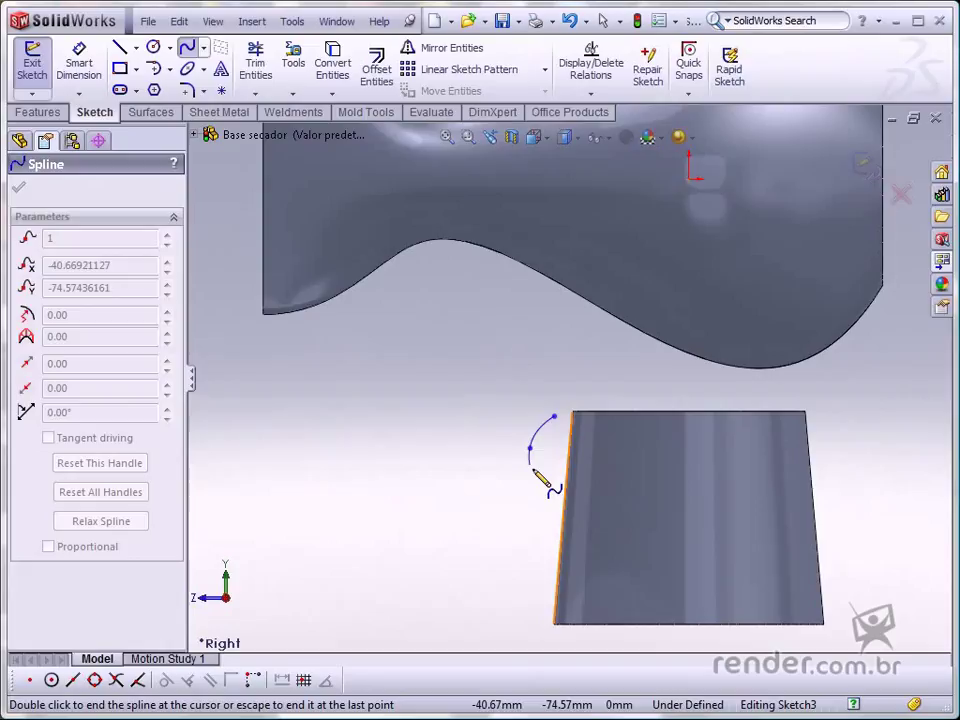
left_click(538, 482)
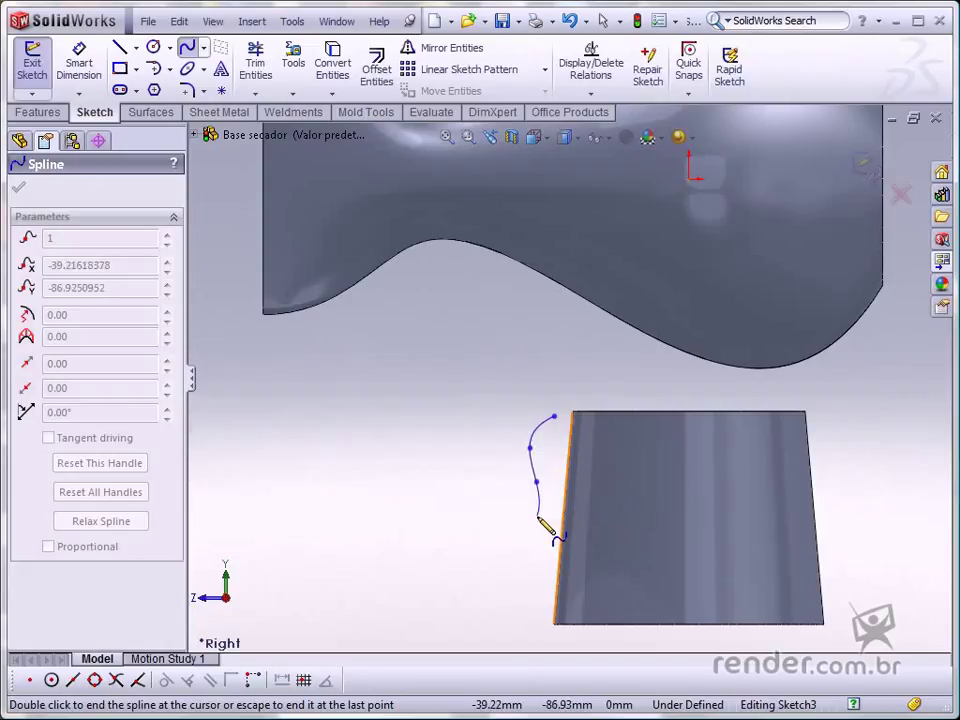
left_click(537, 516)
left_click(525, 543)
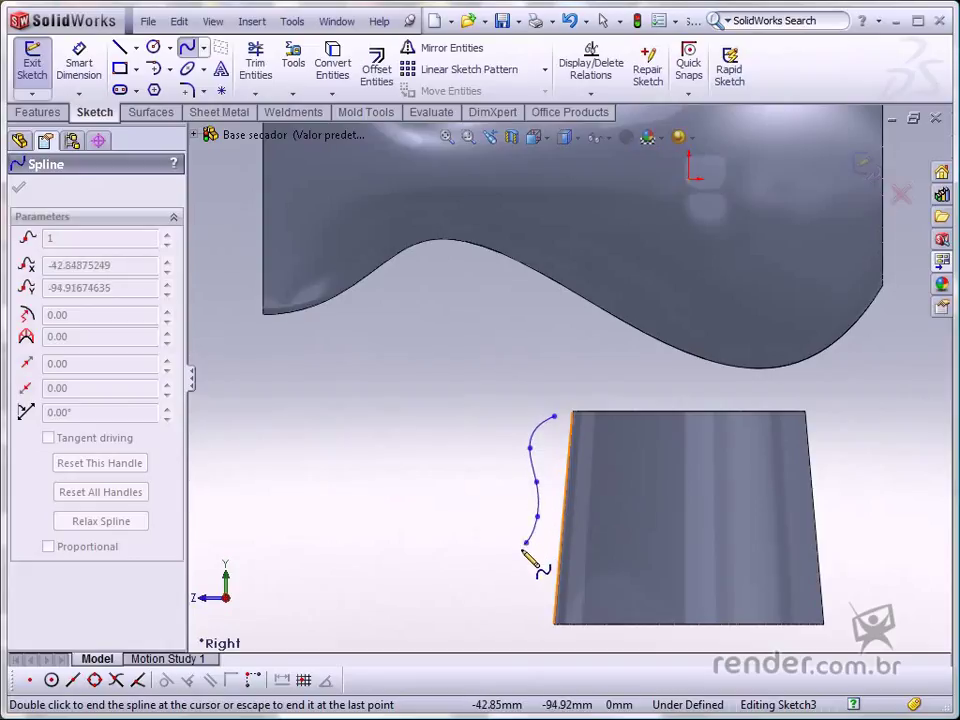
left_click(531, 584)
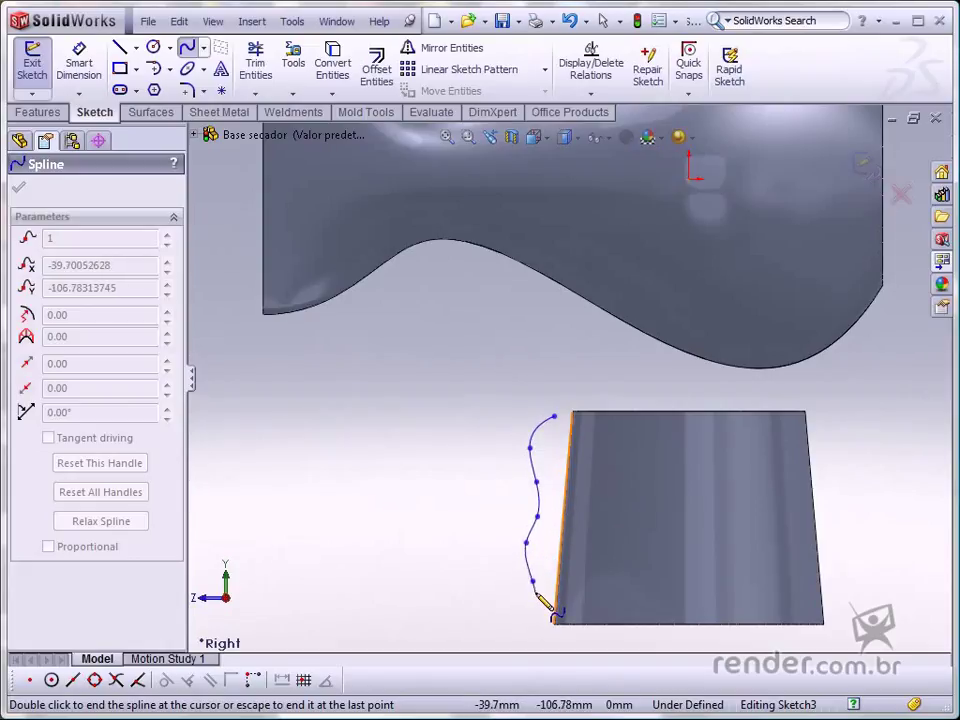
scroll(546, 602, "up", 2)
double_click(527, 588)
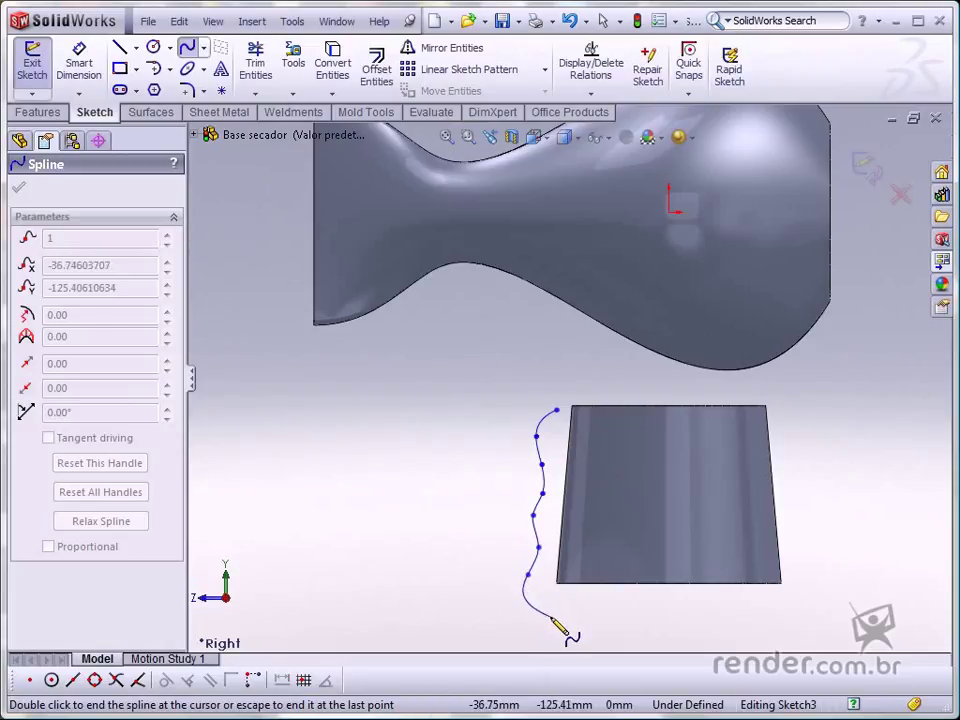
double_click(551, 618)
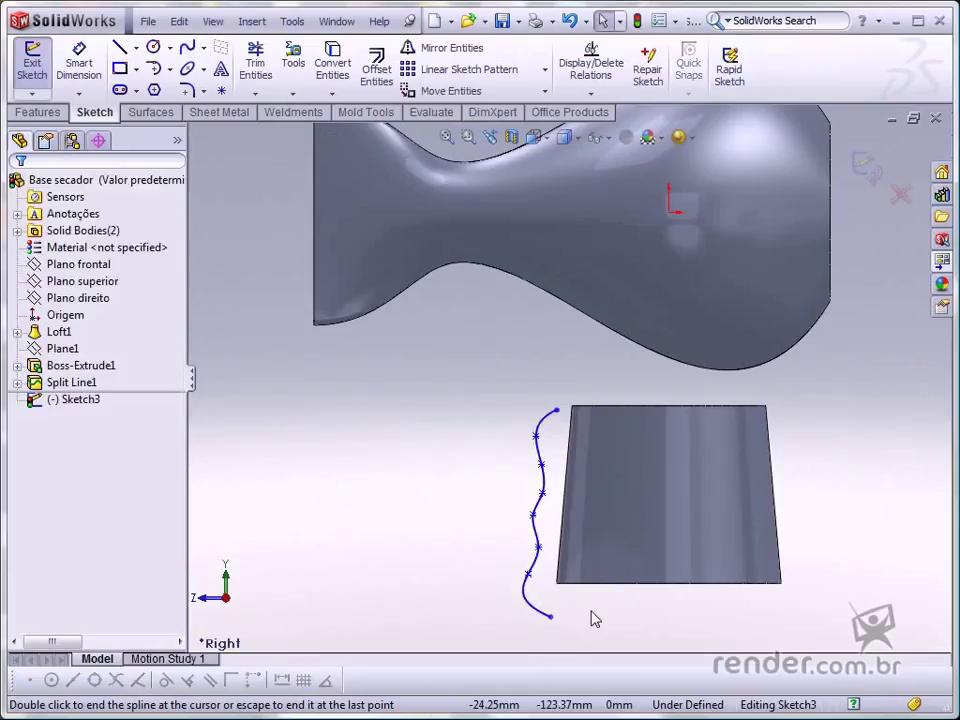
key("Escape")
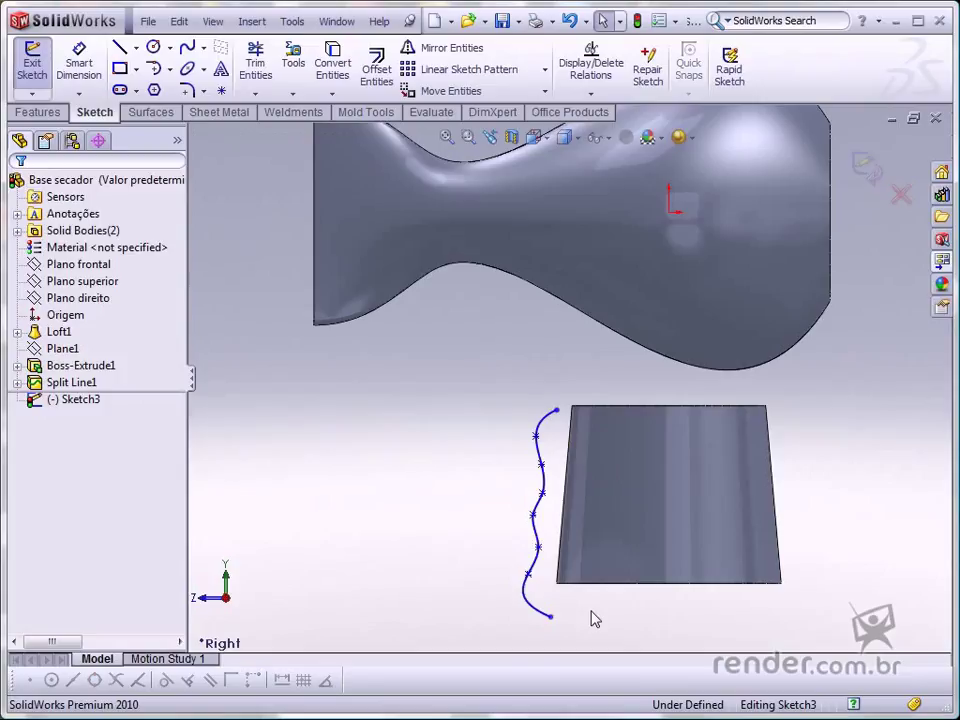
- Dimension the vertical distance from the origin to the spline's upper endpoint at 61.2 mm
key("s")
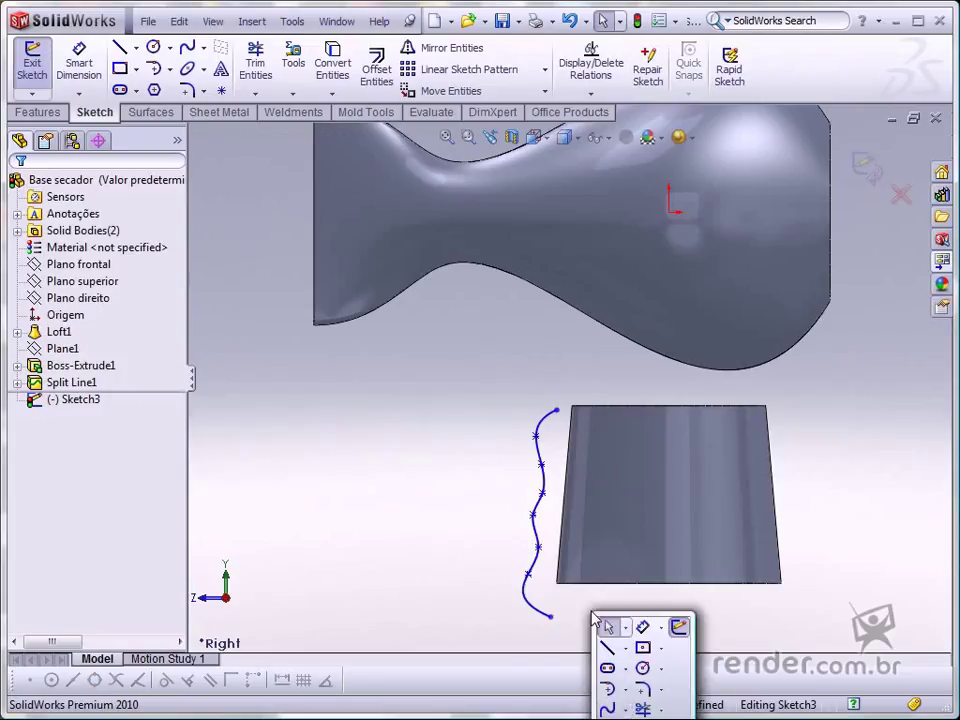
left_click(608, 626)
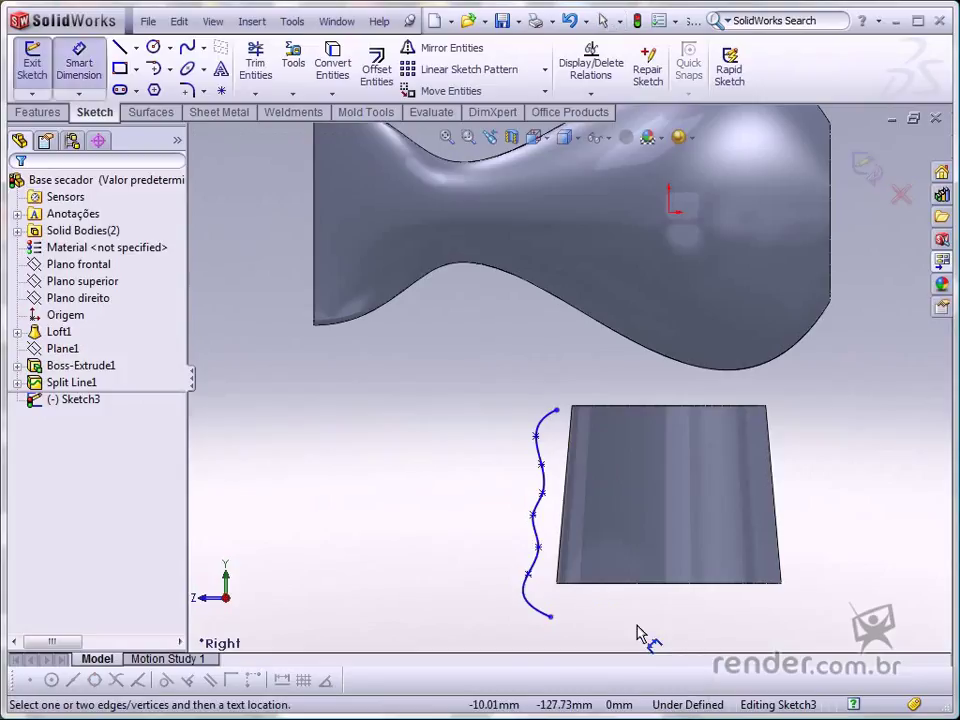
left_click(556, 411)
scroll(556, 411, "up", 2)
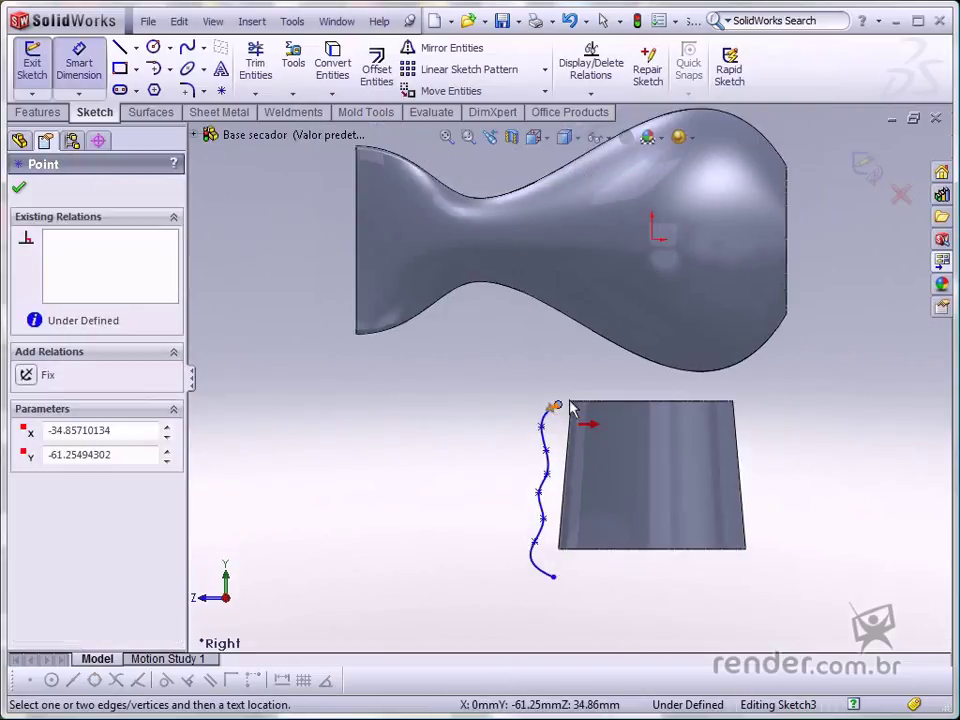
left_click(653, 241)
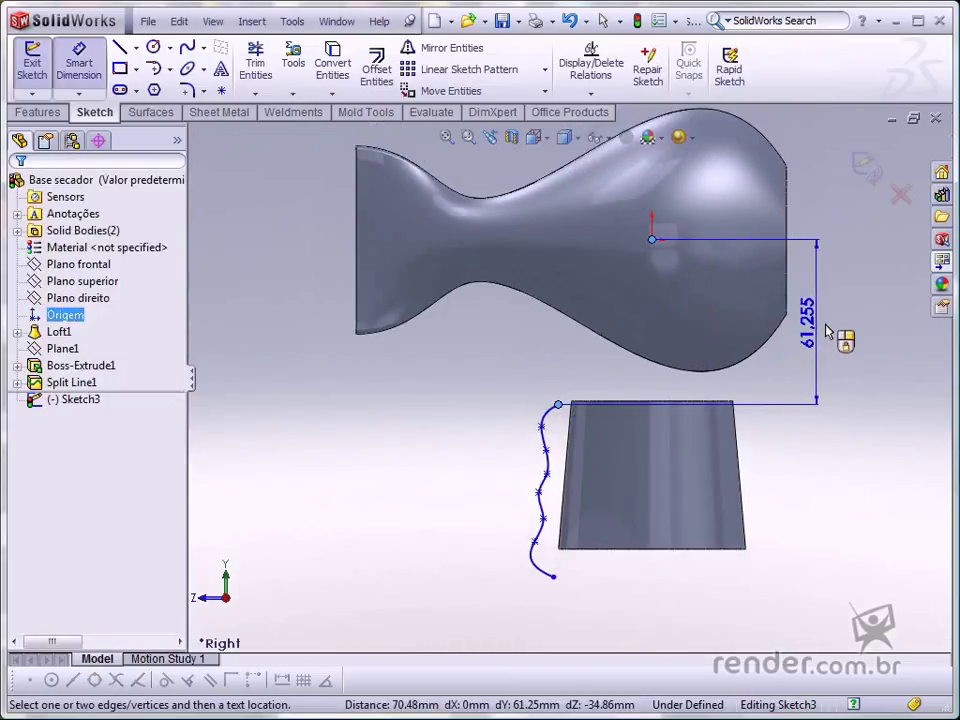
left_click(826, 328)
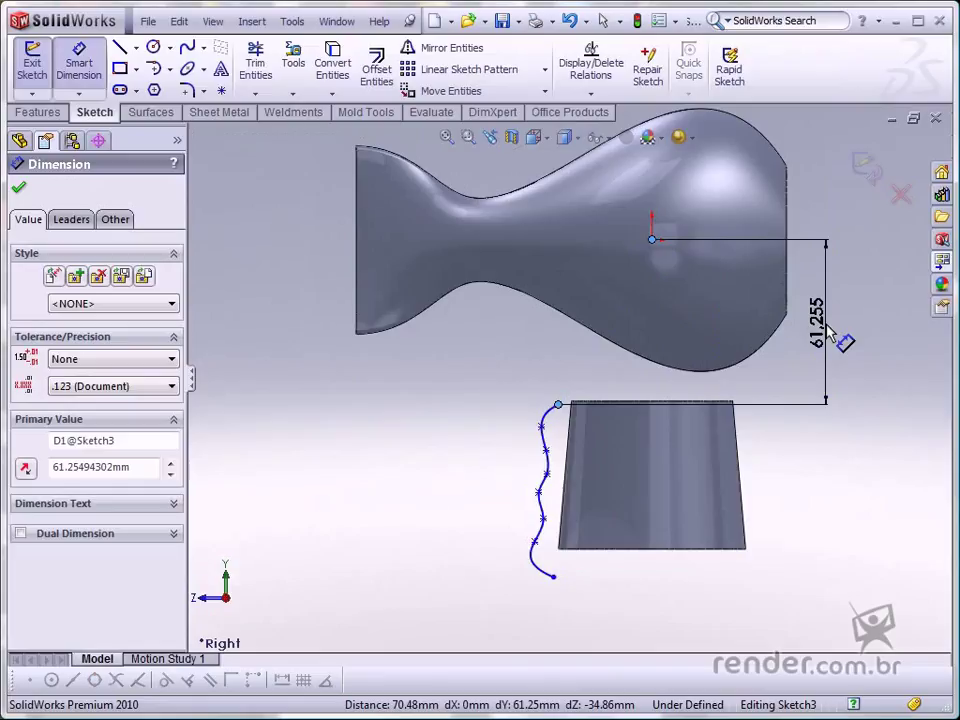
type("61")
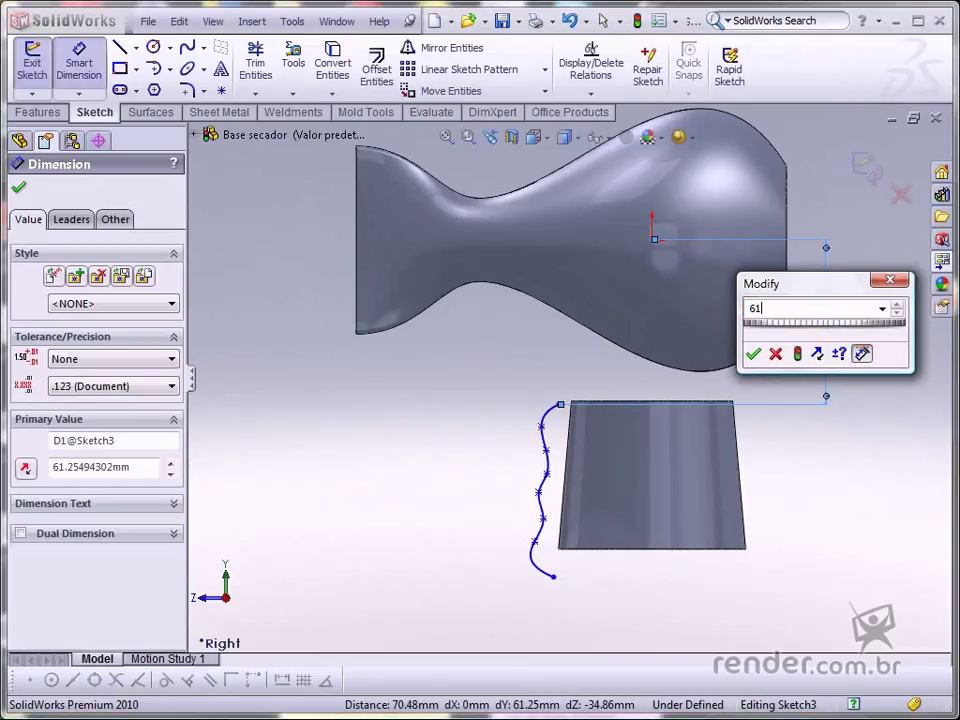
type(".2")
key("Return")
key("Escape")
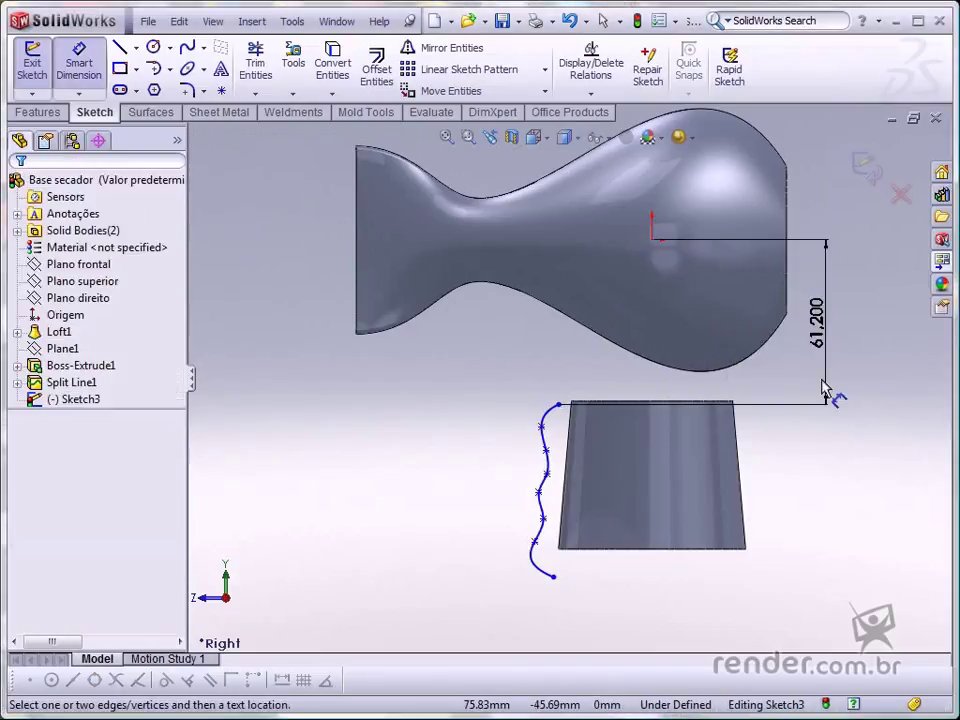
- Dimension the horizontal distance from the origin to the spline's upper endpoint at 34.8 mm
left_click(557, 404)
left_click(652, 240)
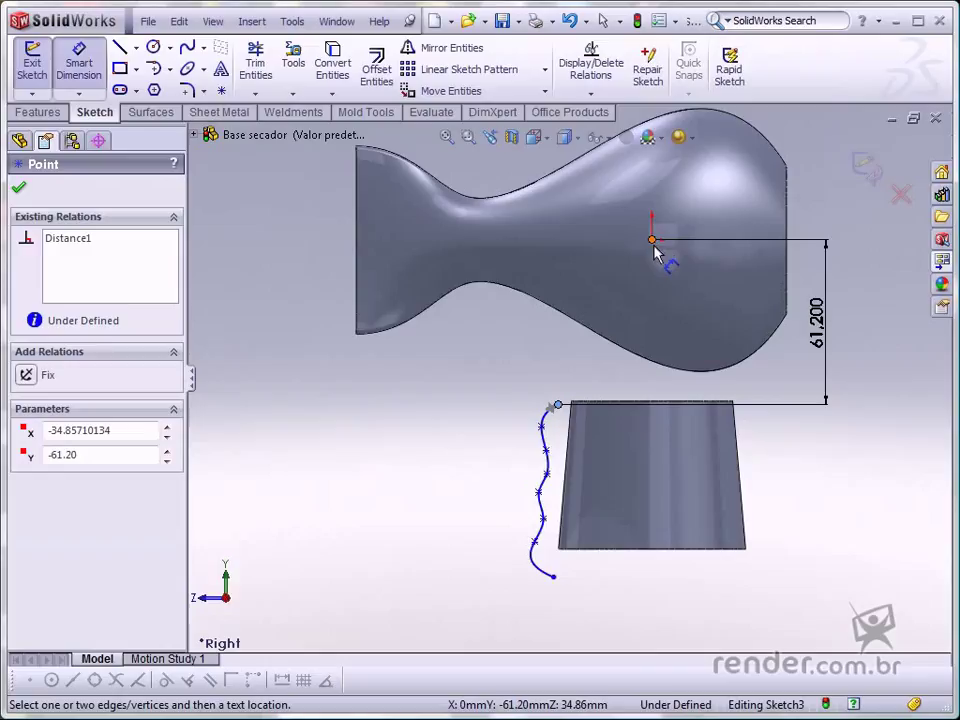
key("z")
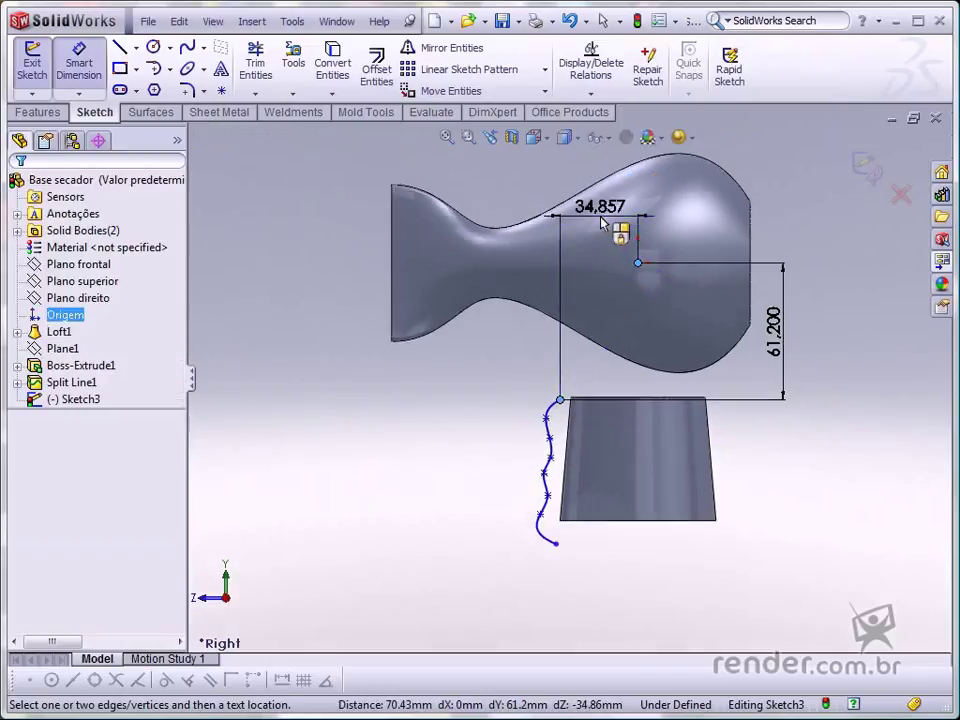
left_click(601, 221)
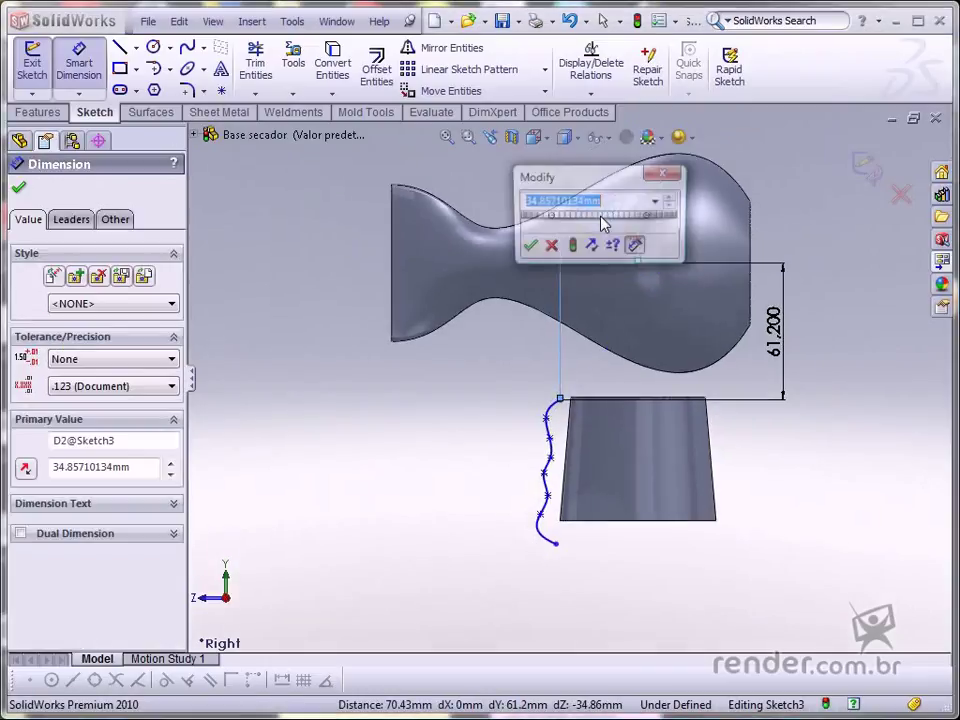
type("34")
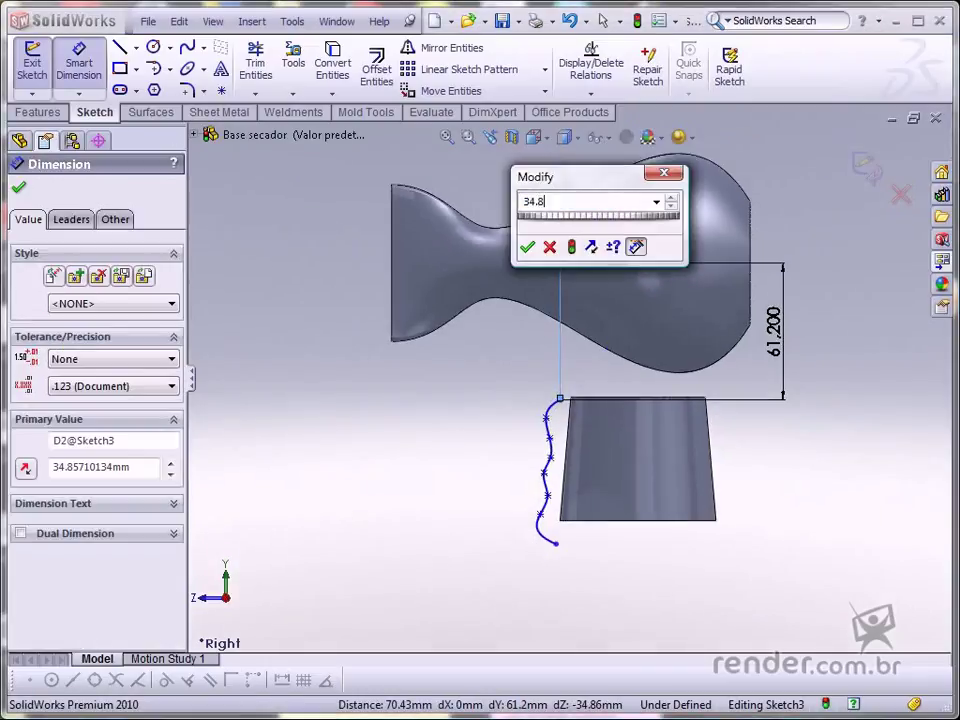
type(".8")
key("Return")
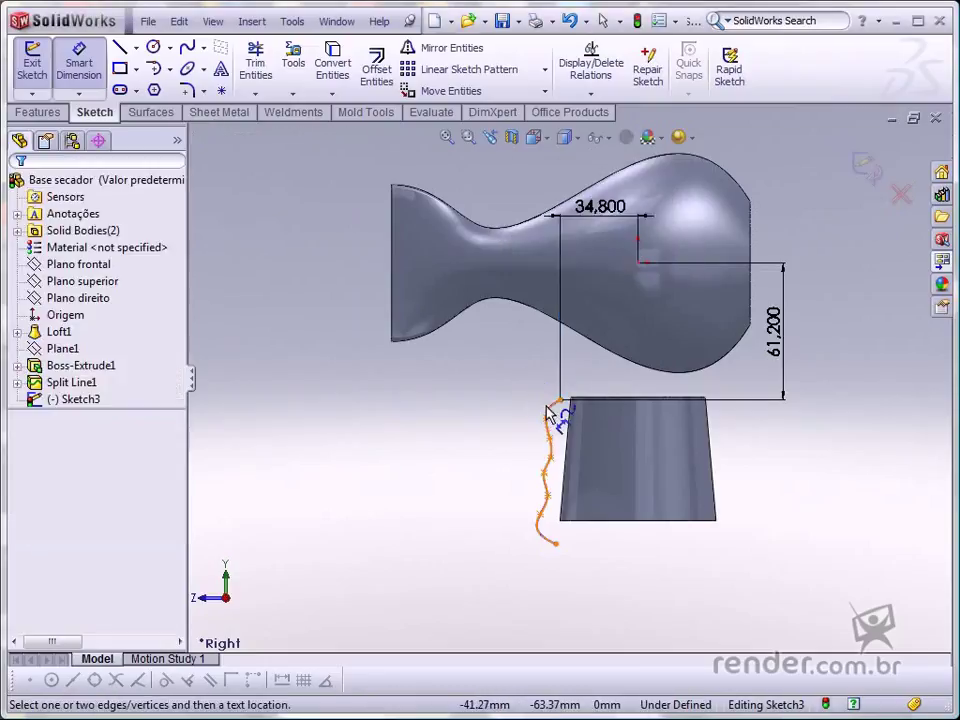
- Dimension the horizontal distance from the origin to the spline's second point from the top at 41.1 mm
left_click(559, 401)
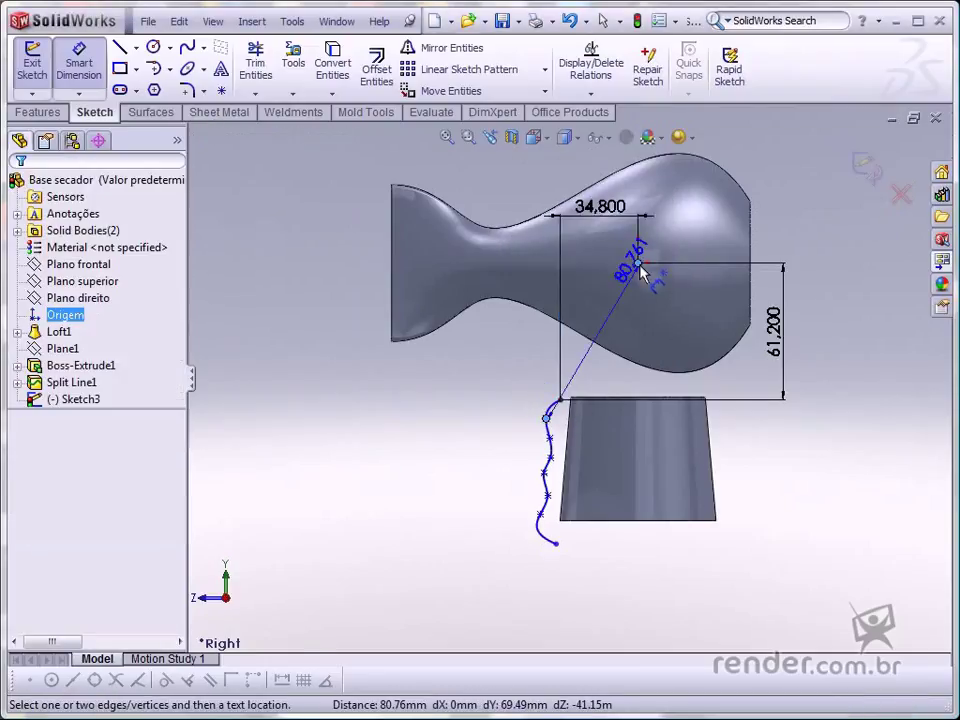
scroll(640, 272, "up", 3)
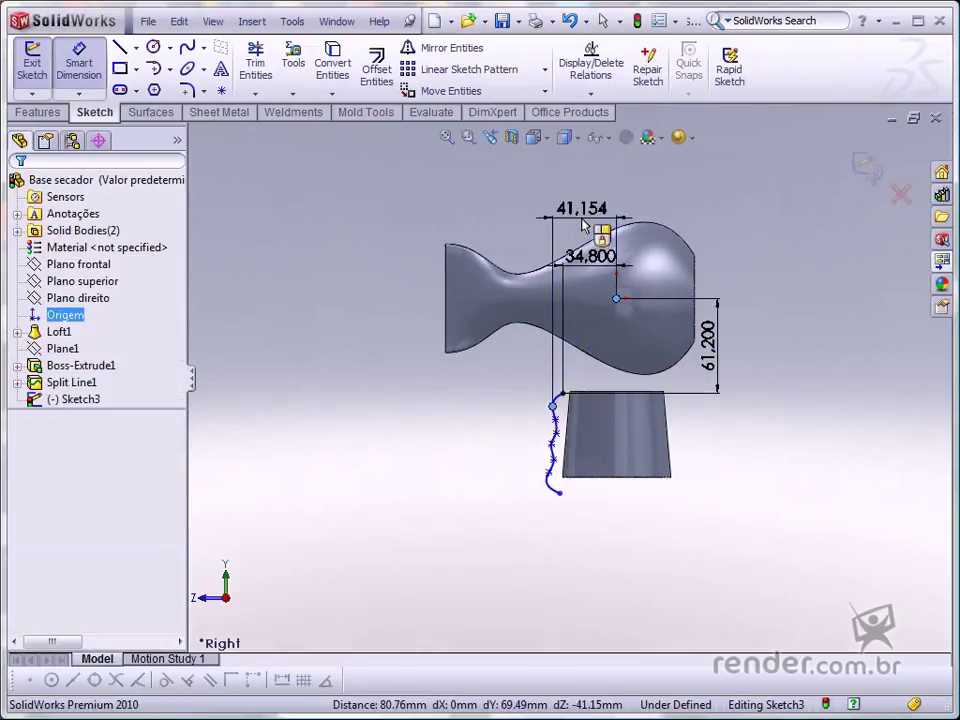
left_click(584, 224)
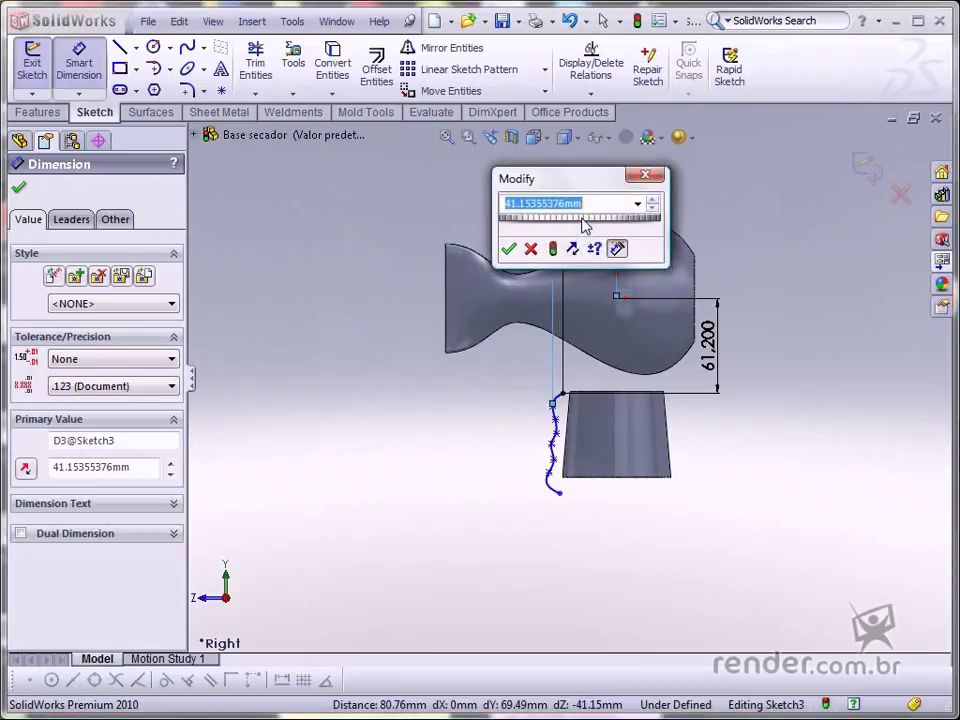
type("41.1")
key("Return")
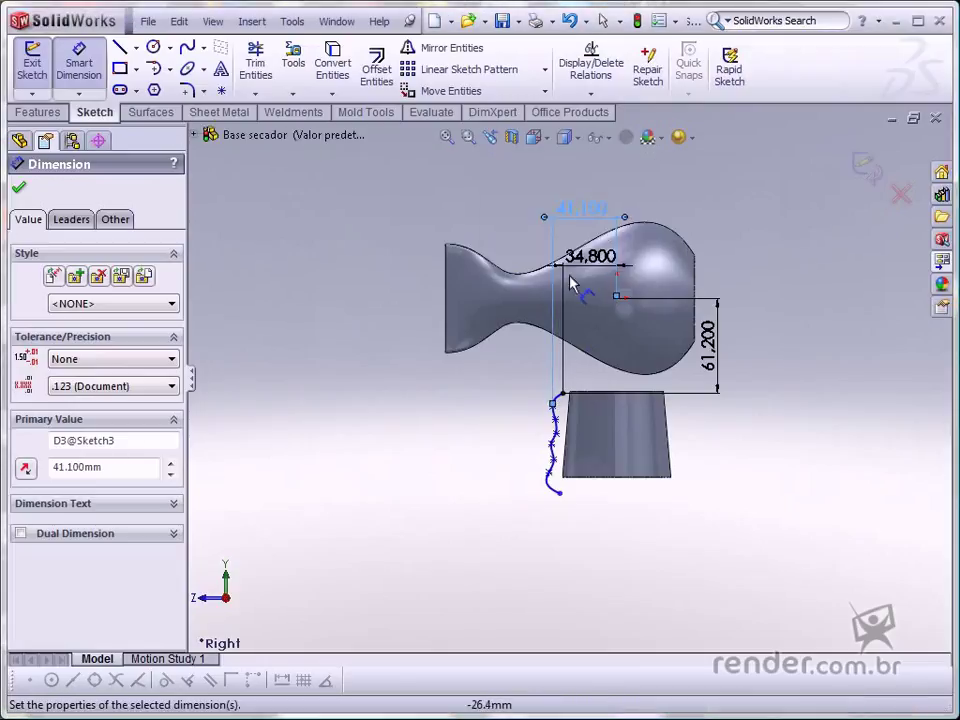
- Dimension the vertical distance from the origin to the spline's second point at 69.4 mm, and exit the fully defined sketch
left_click(553, 402)
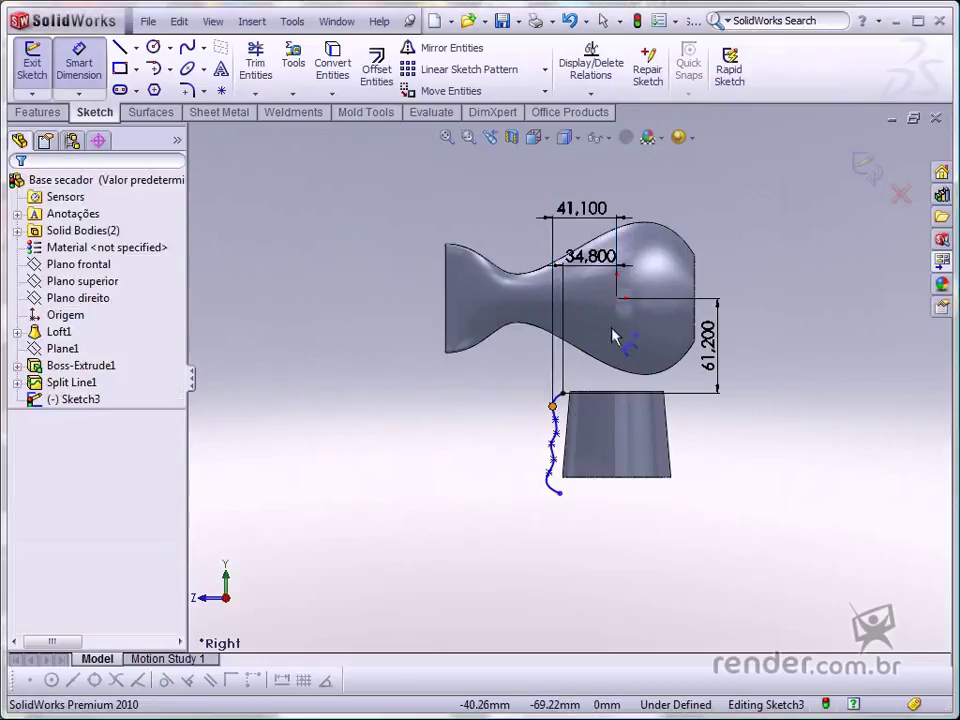
left_click(617, 298)
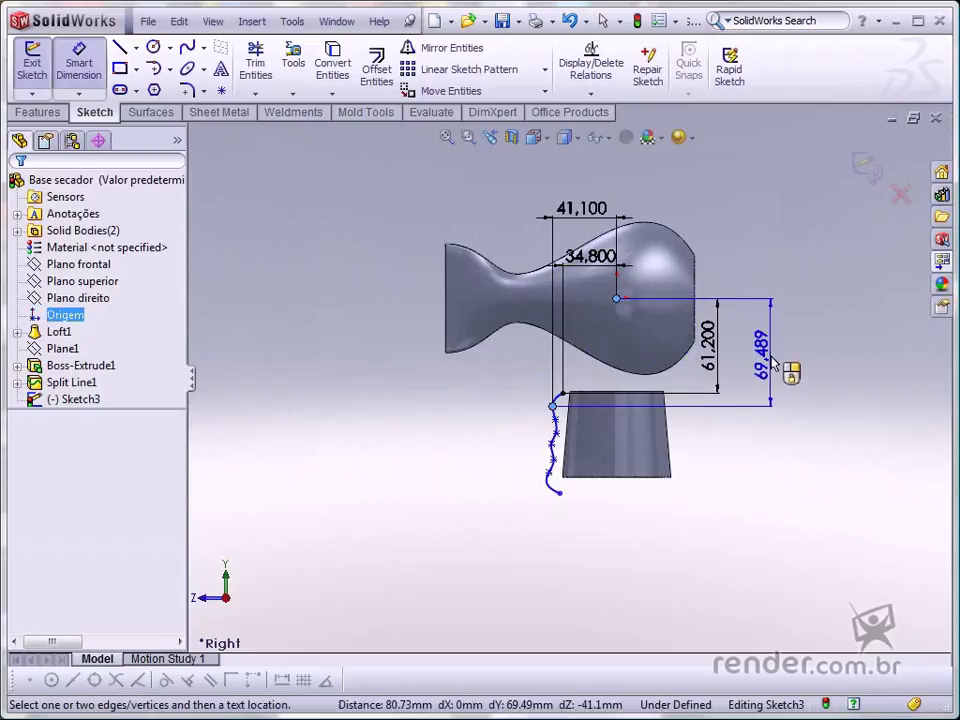
left_click(770, 358)
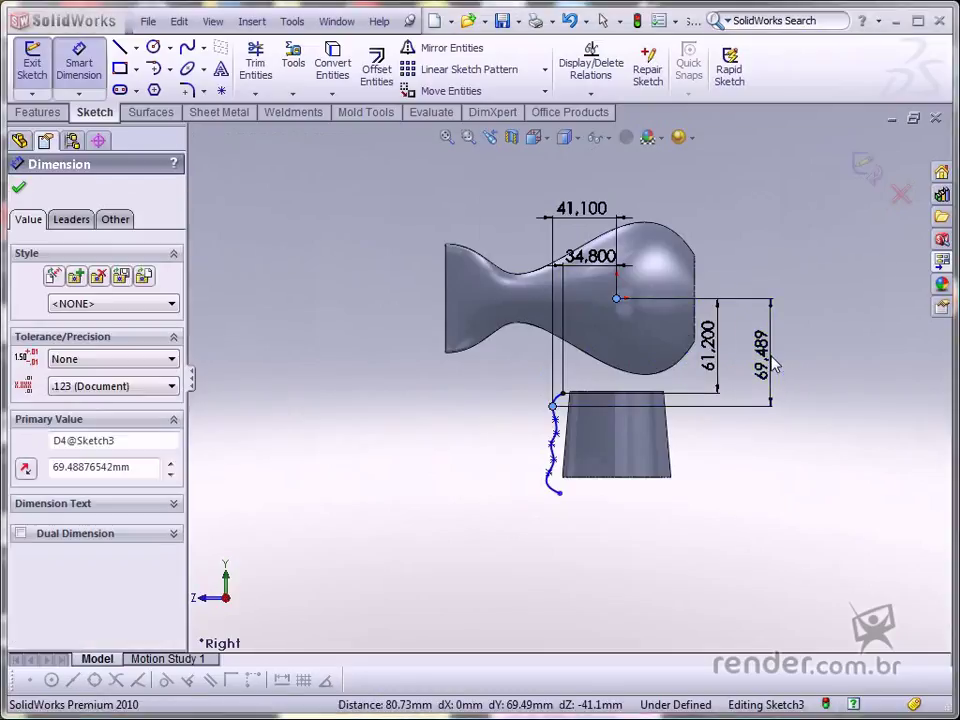
type("69.4")
key("Return")
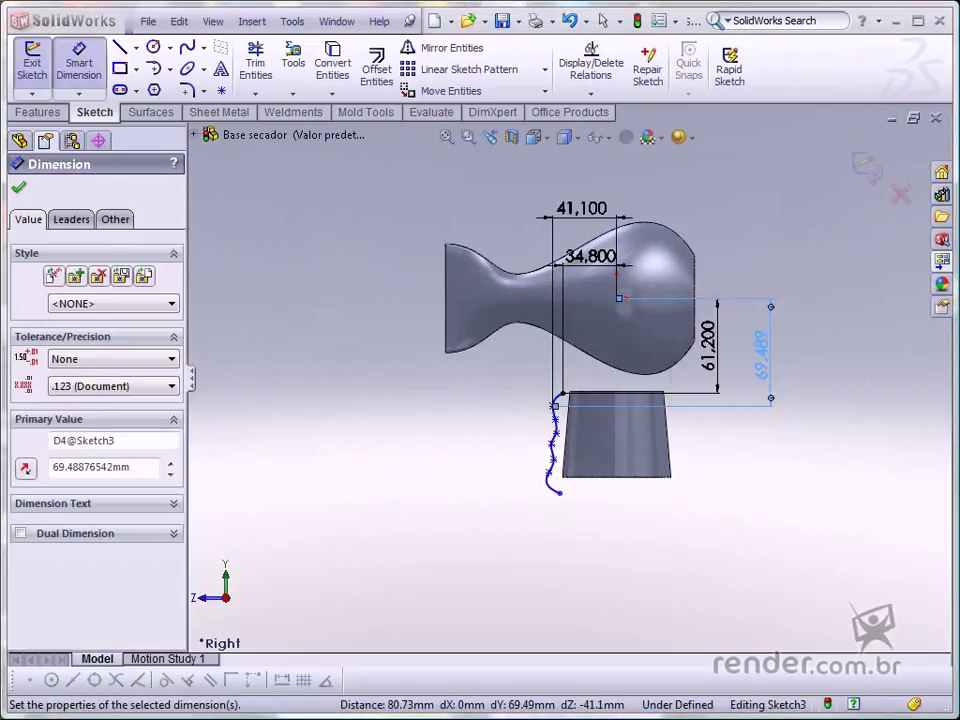
left_click(753, 467)
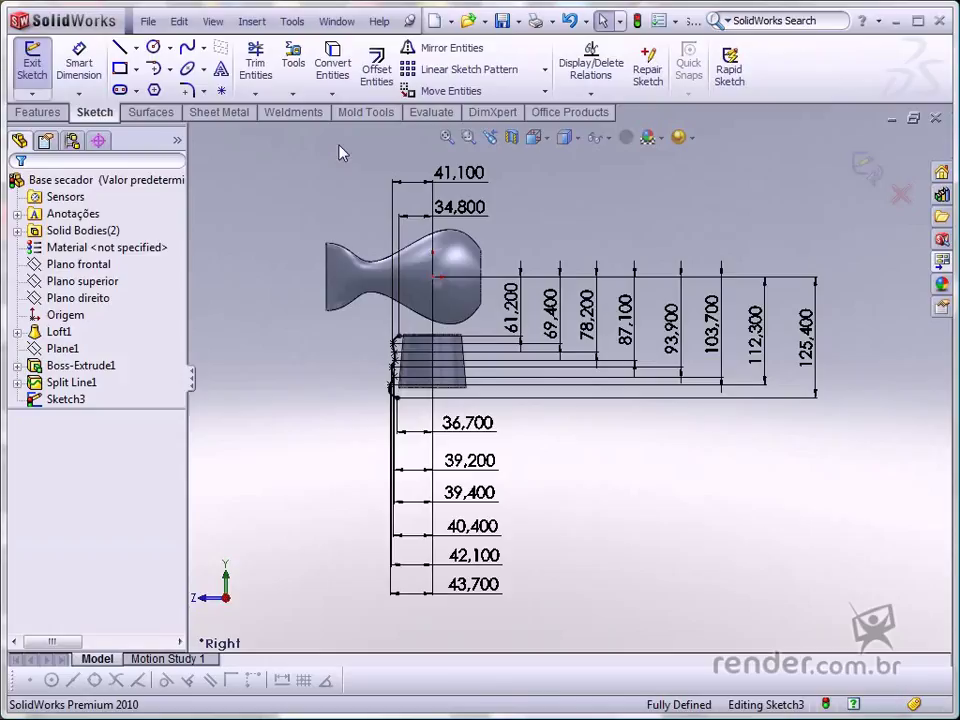
left_click(858, 170)
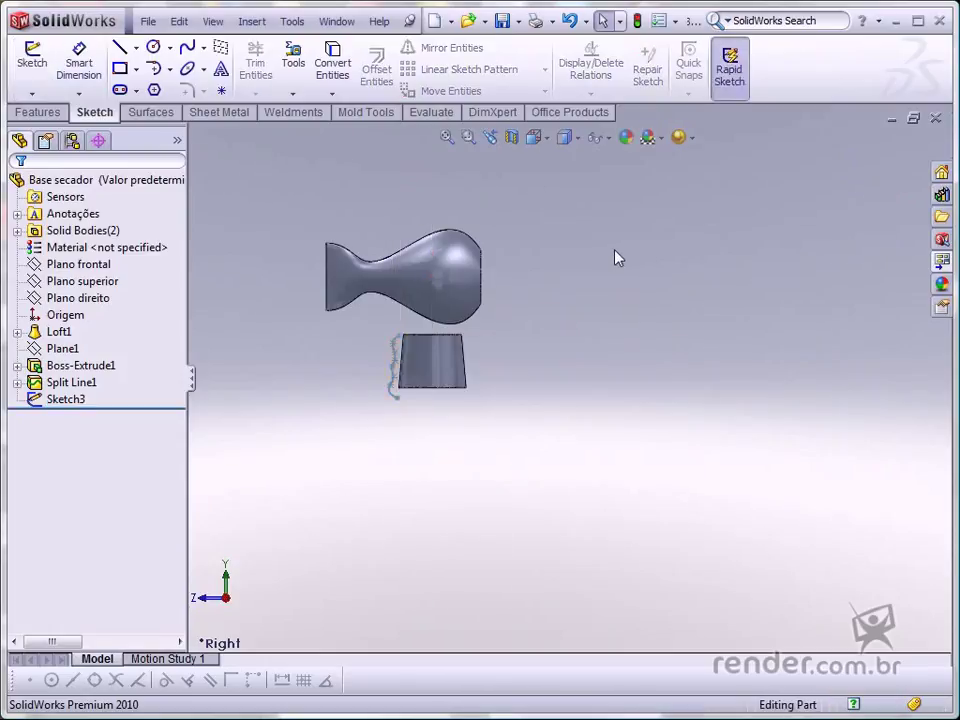
- Set up a Curve to curve Deform with the nozzle-side split line edge as initial curve and the wavy spline as target curve
left_click(252, 21)
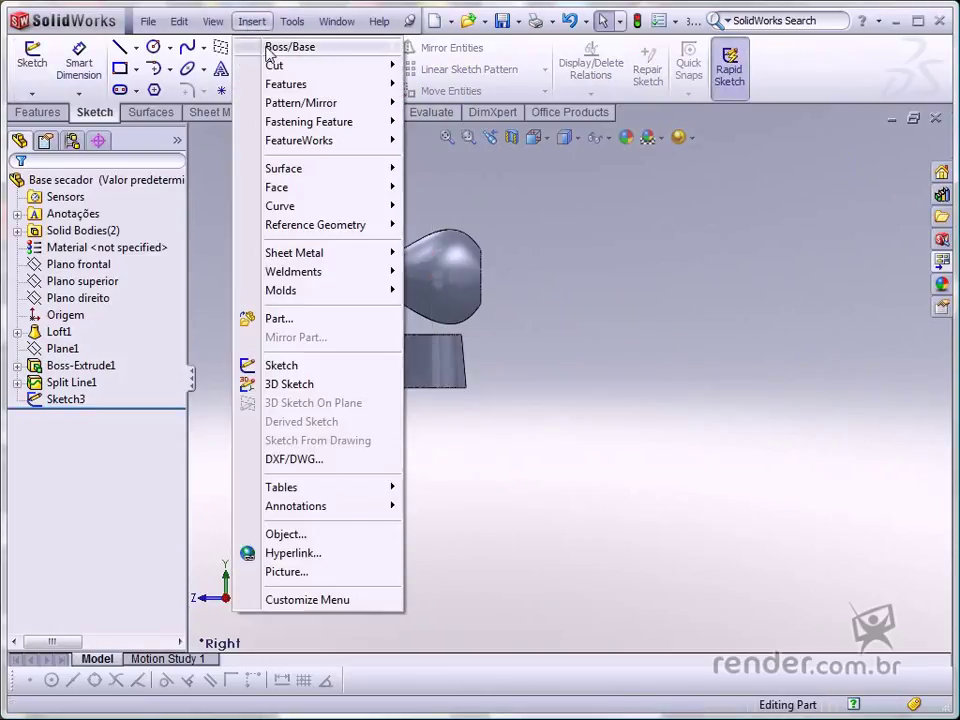
mouse_move(366, 93)
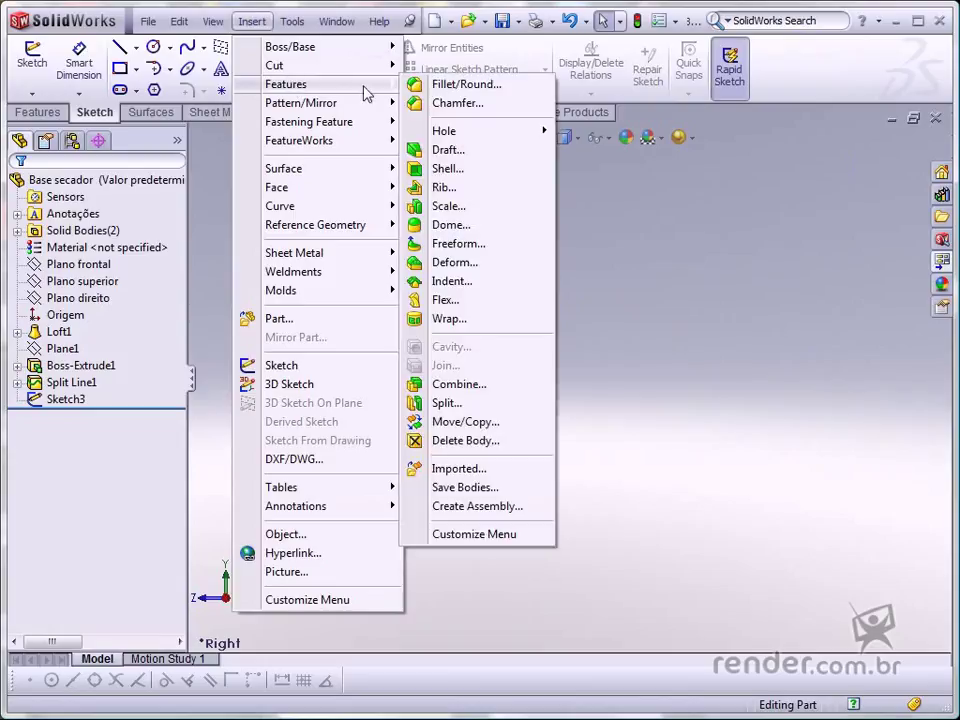
left_click(440, 262)
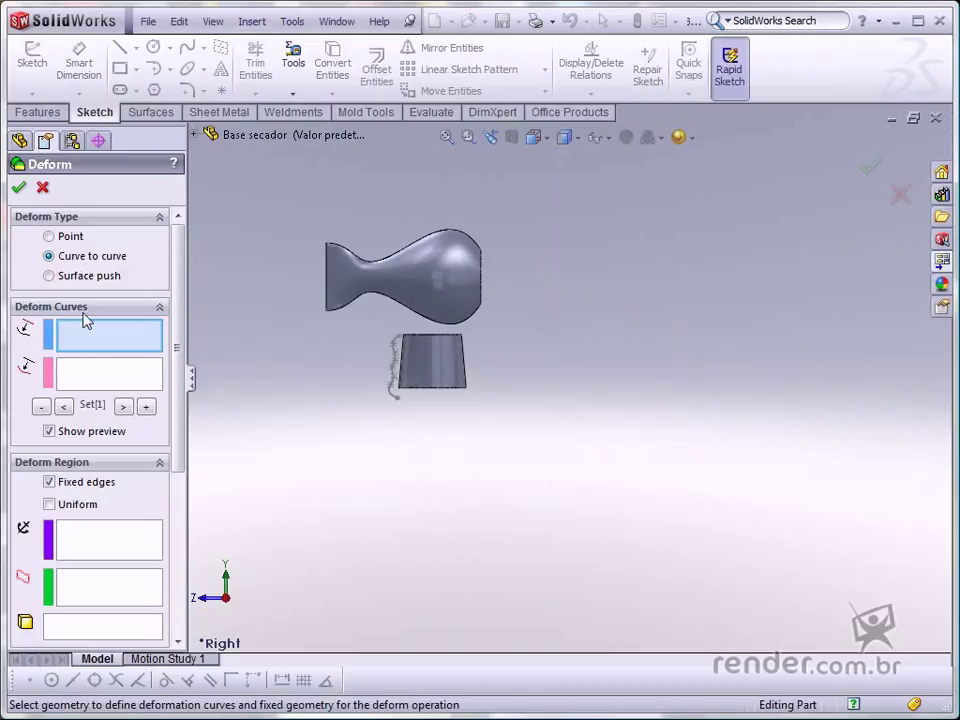
middle_click_drag(272, 354, 414, 364)
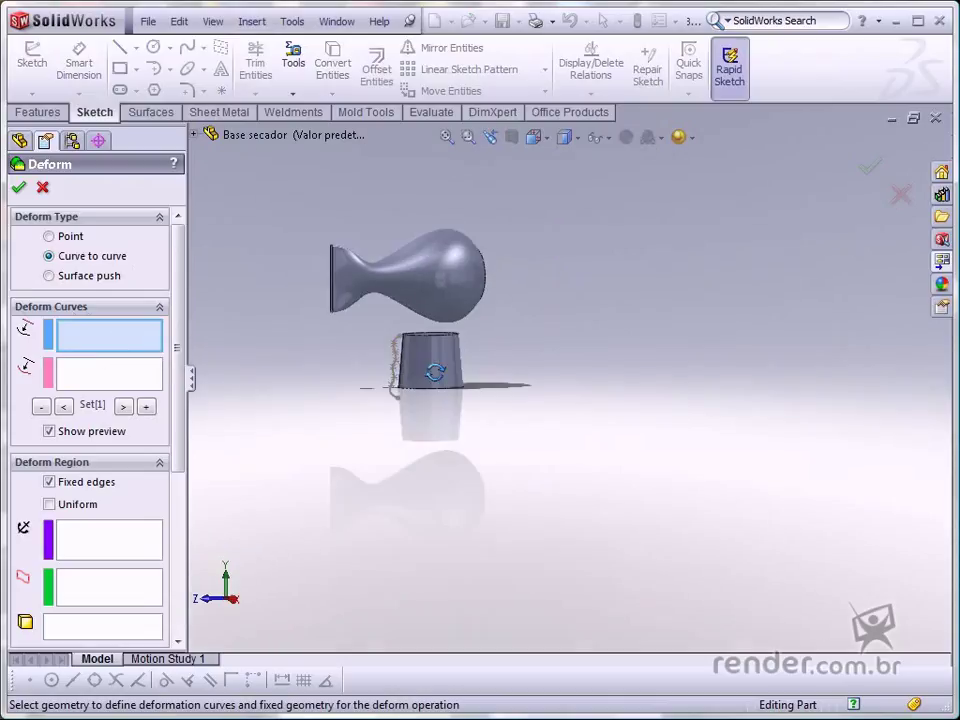
scroll(420, 370, "down", 3)
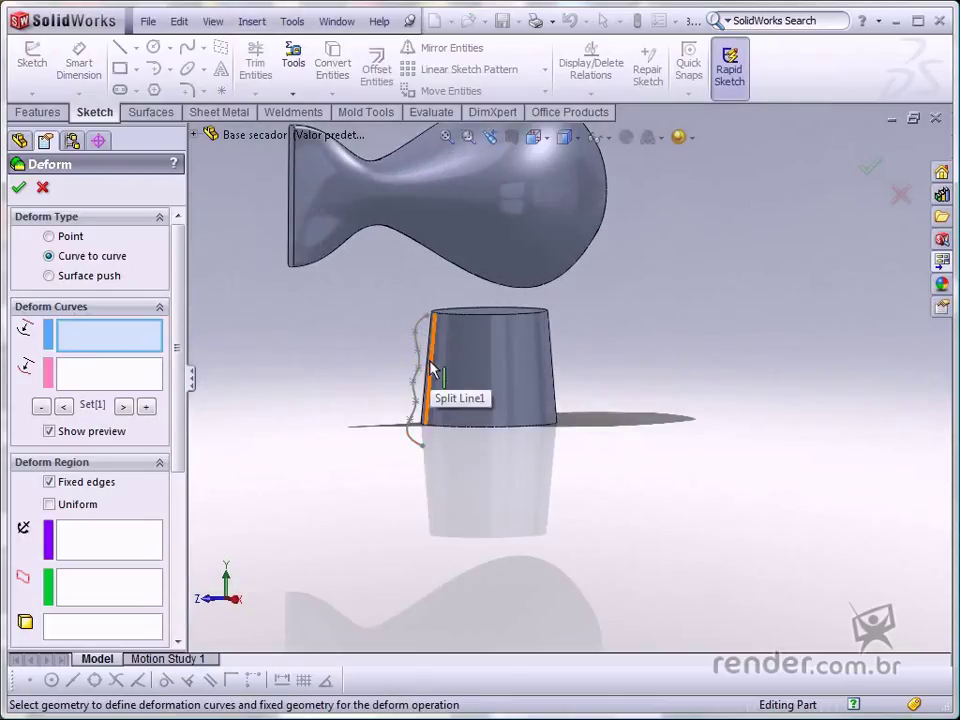
left_click(422, 372)
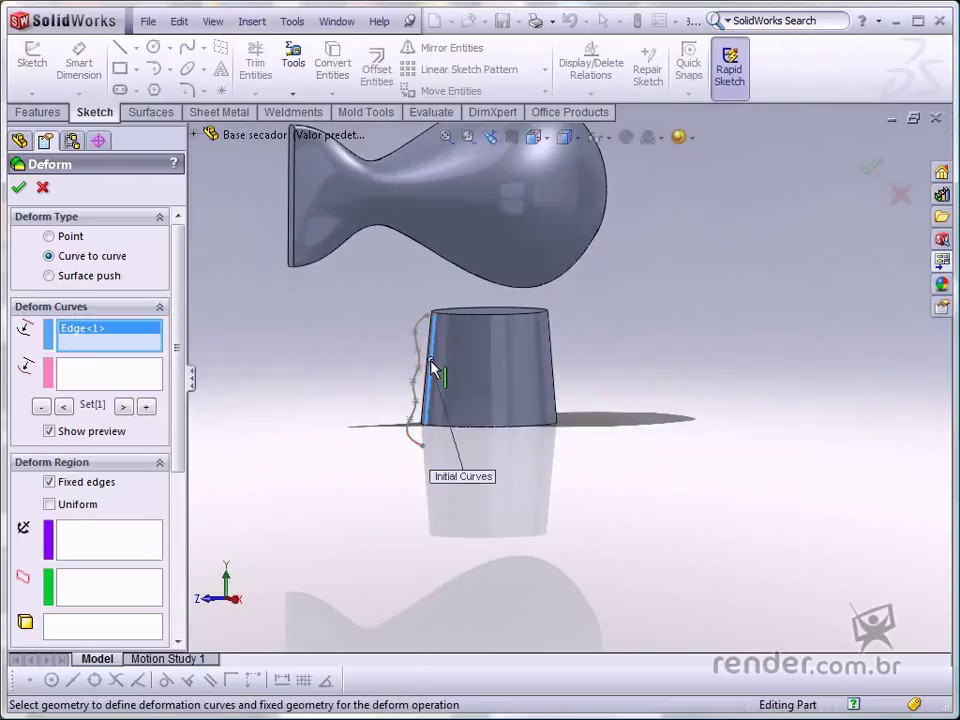
left_click(120, 385)
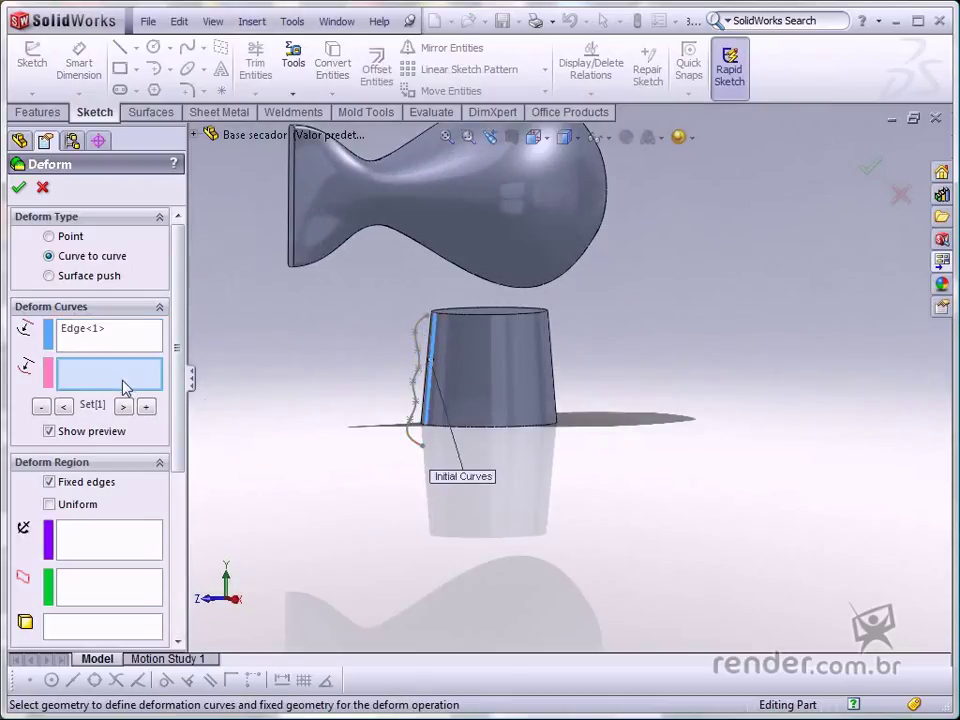
left_click(415, 400)
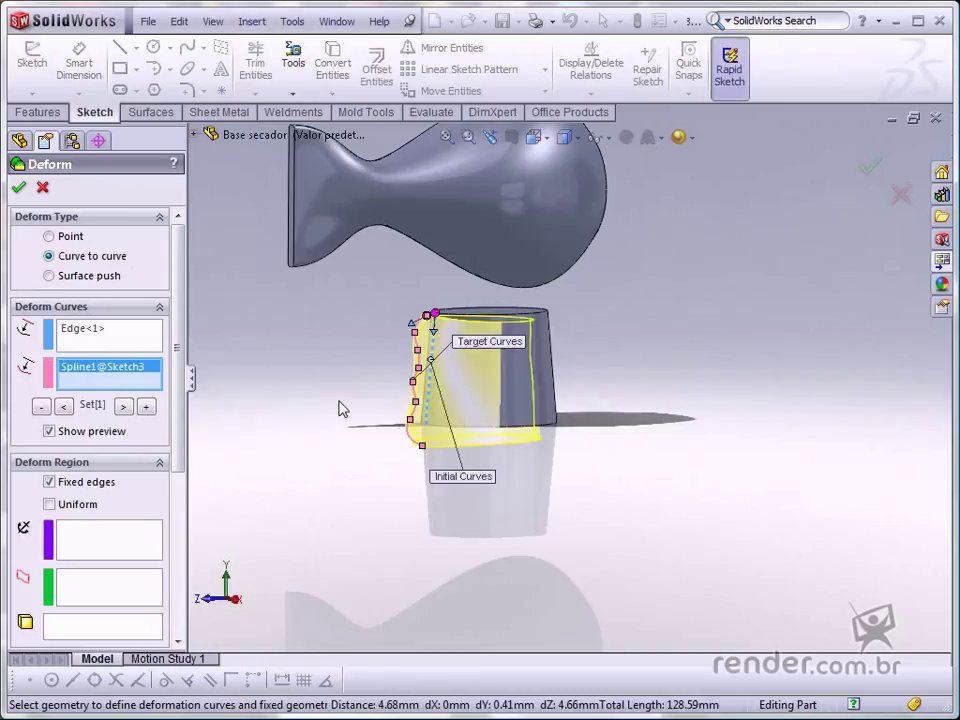
- Fix the extrusion's split edge on the side opposite the spline in the deform region
key("ctrl+4")
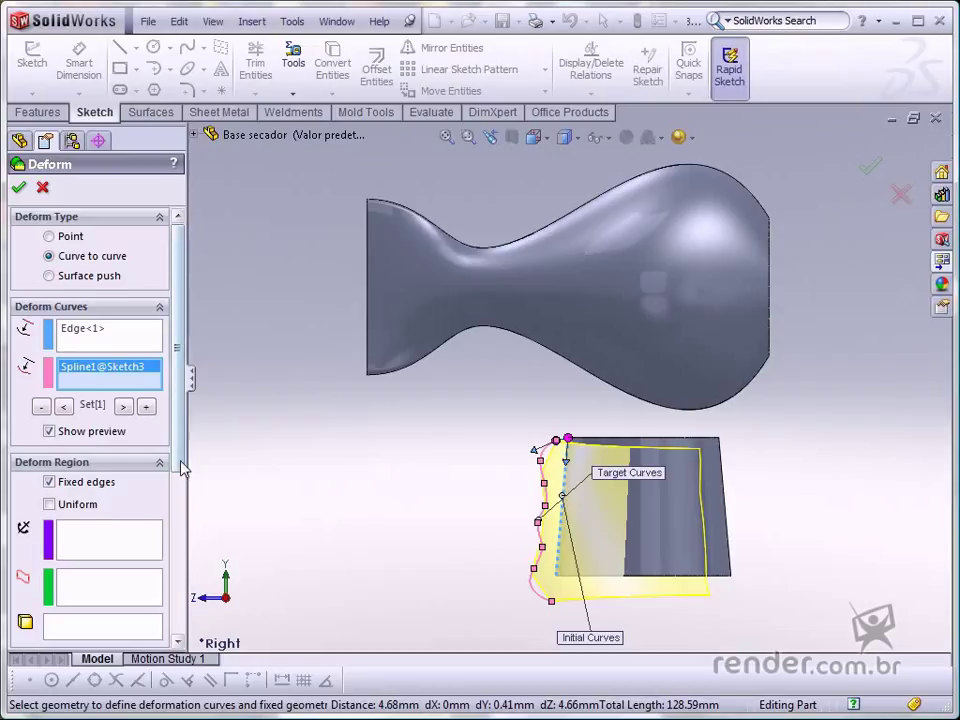
left_click_drag(180, 462, 180, 507)
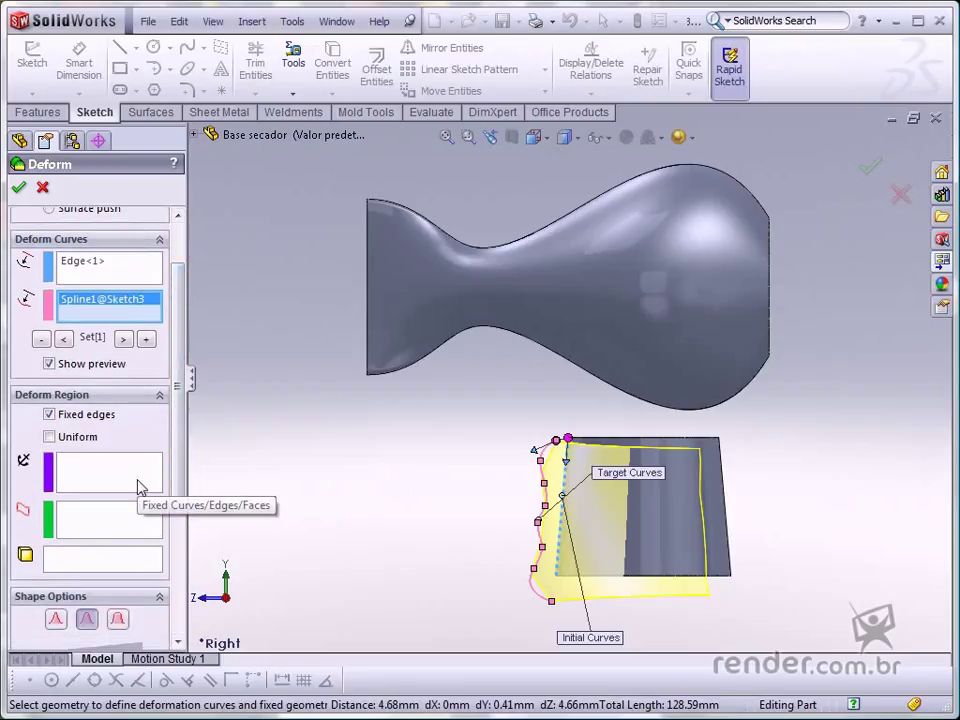
left_click(140, 487)
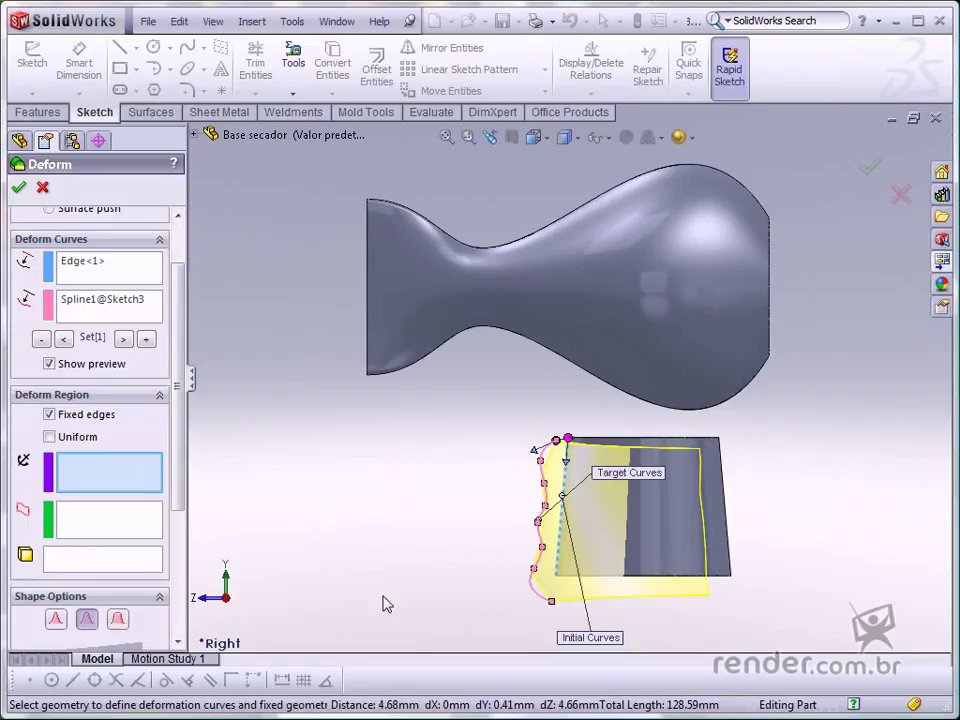
middle_click_drag(762, 566, 720, 577)
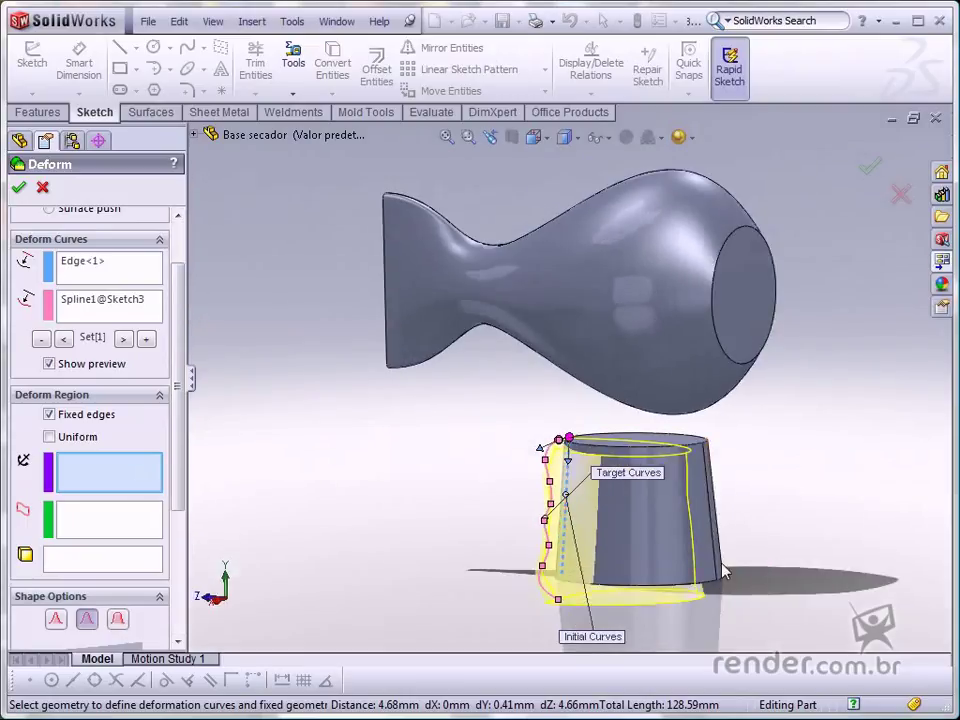
left_click(717, 558)
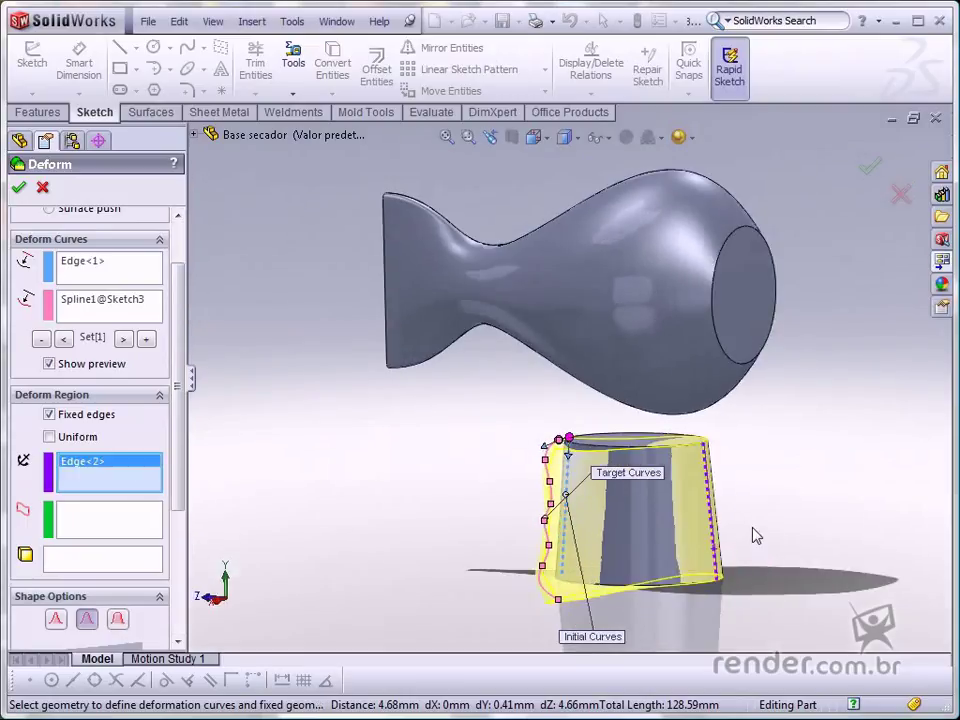
key("ctrl+4")
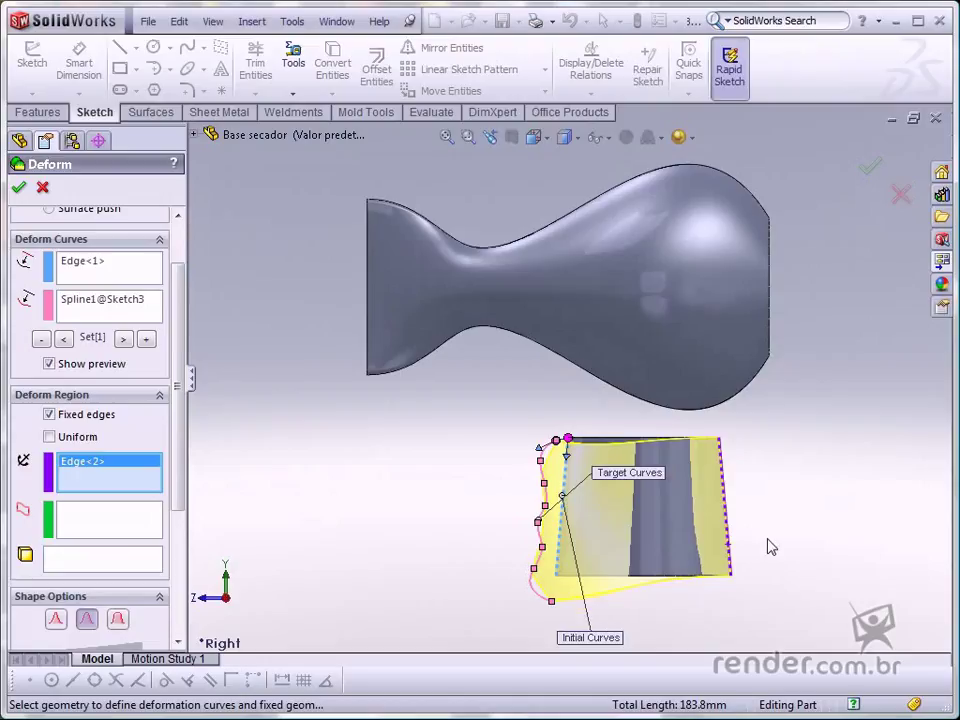
- Raise the deform's shape accuracy to its maximum, create the feature, and show the part in isometric view
scroll(771, 547, "down", 2)
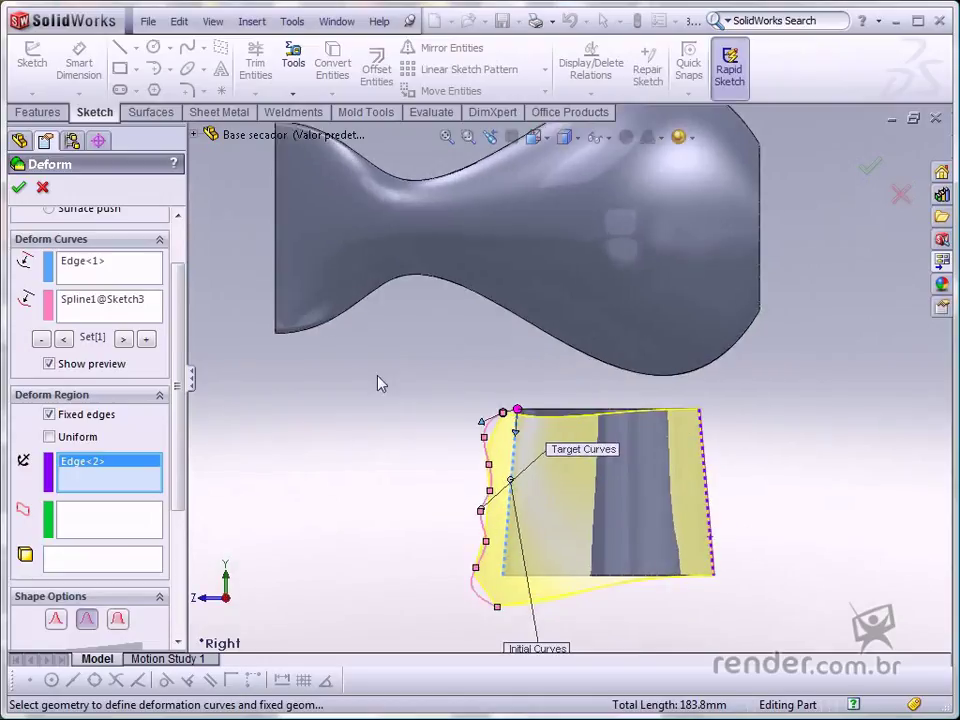
left_click_drag(178, 333, 167, 476)
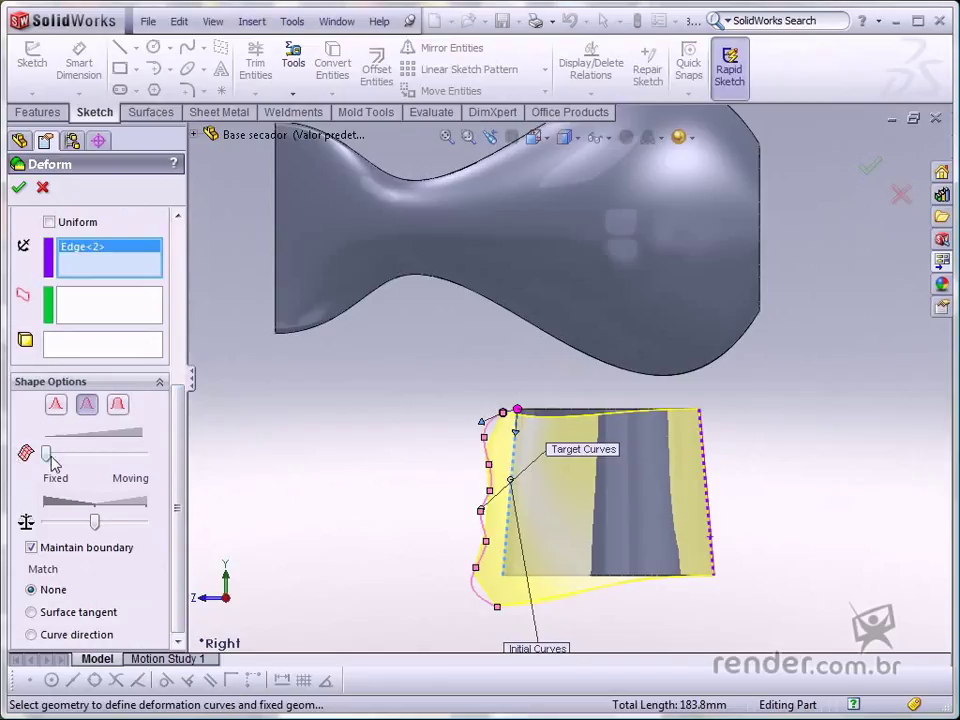
left_click_drag(46, 453, 143, 455)
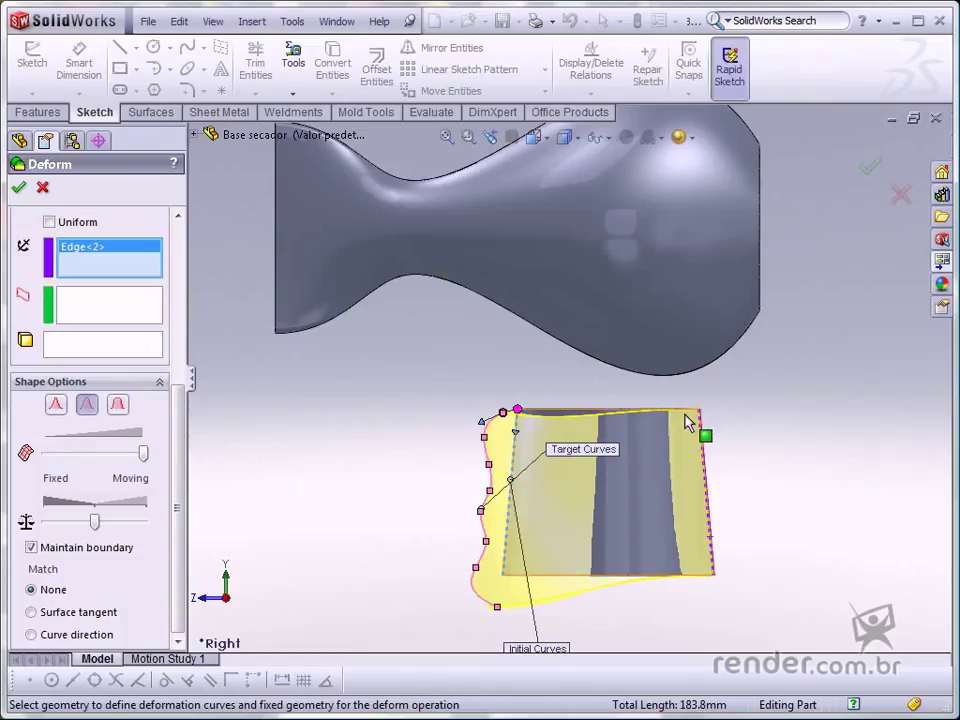
left_click(868, 168)
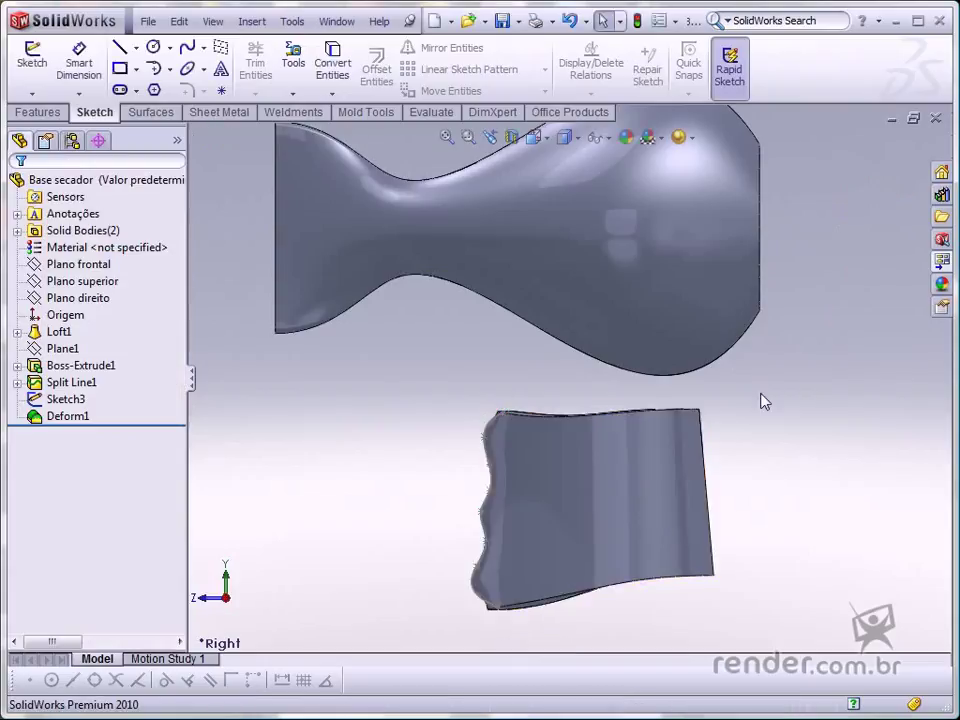
key("ctrl+7")
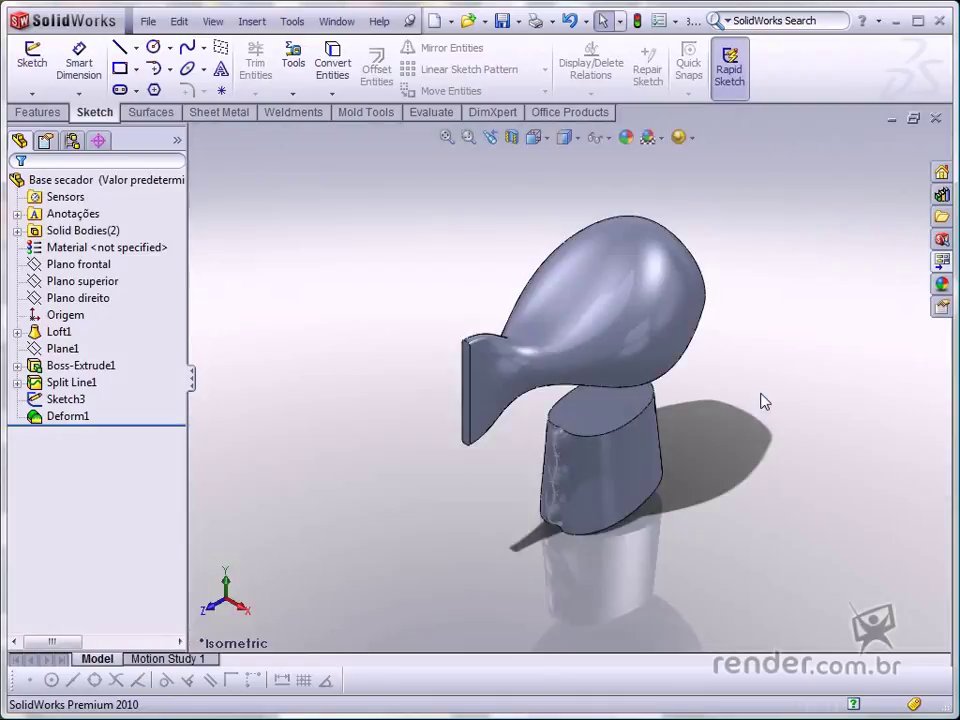